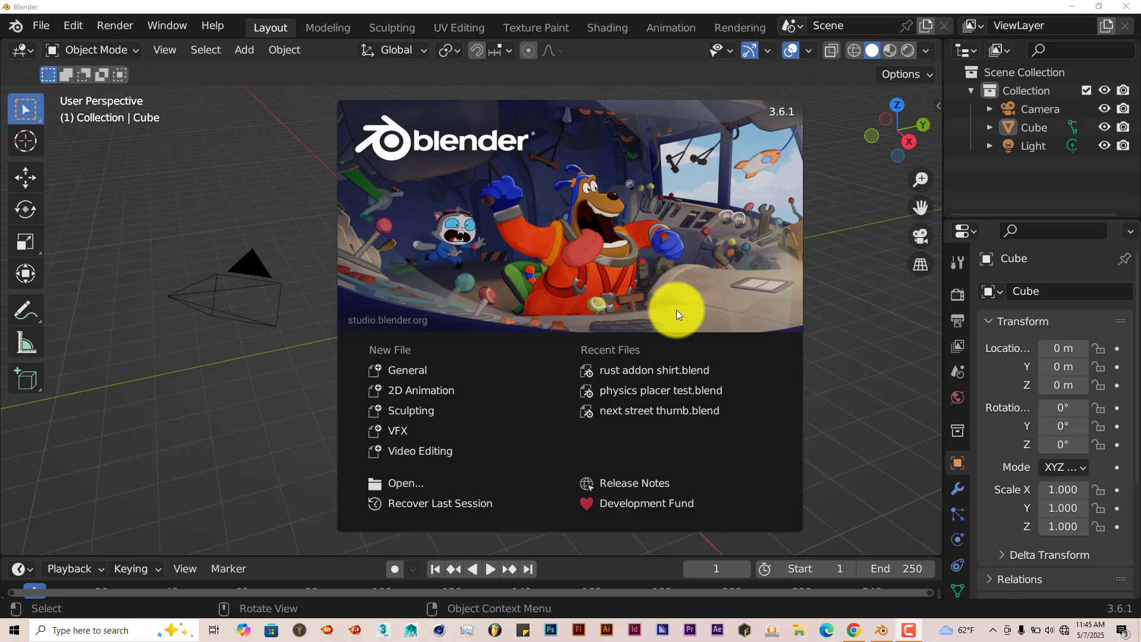
# Open the add-on preferences and view the file browser for installing an add-on without installing anything
pyautogui.click(250, 189)
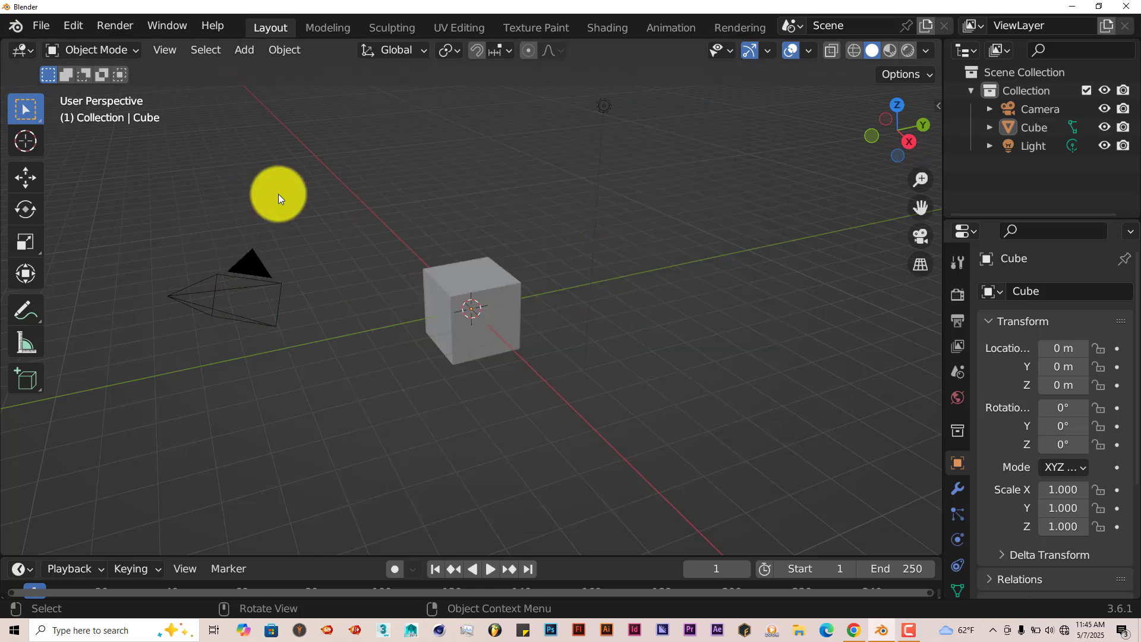
pyautogui.click(73, 27)
pyautogui.click(133, 286)
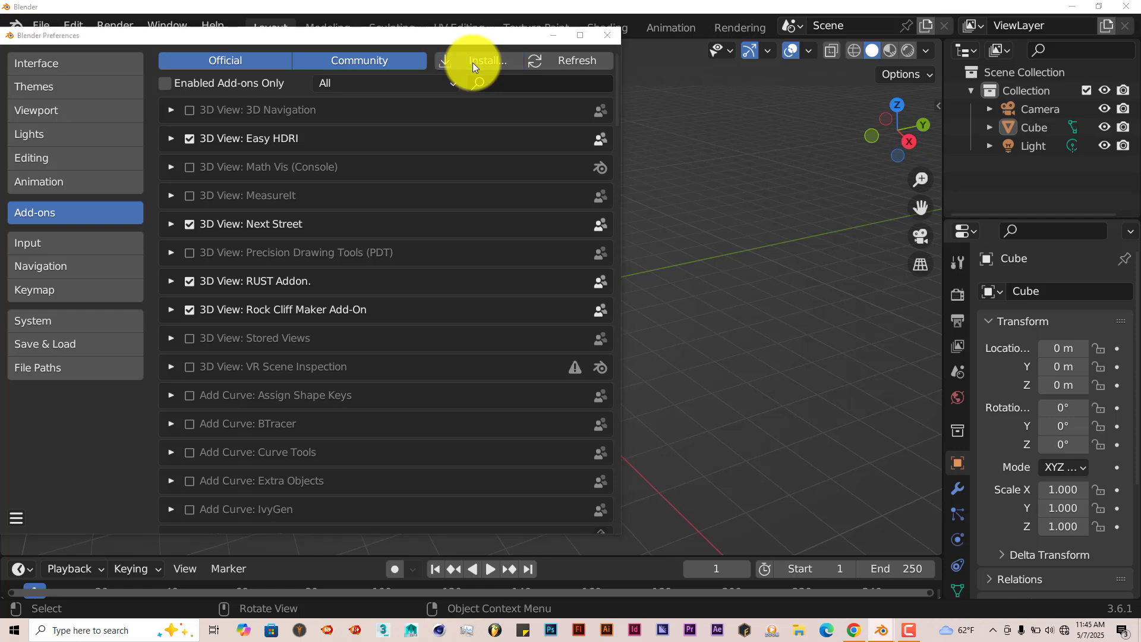
pyautogui.click(472, 62)
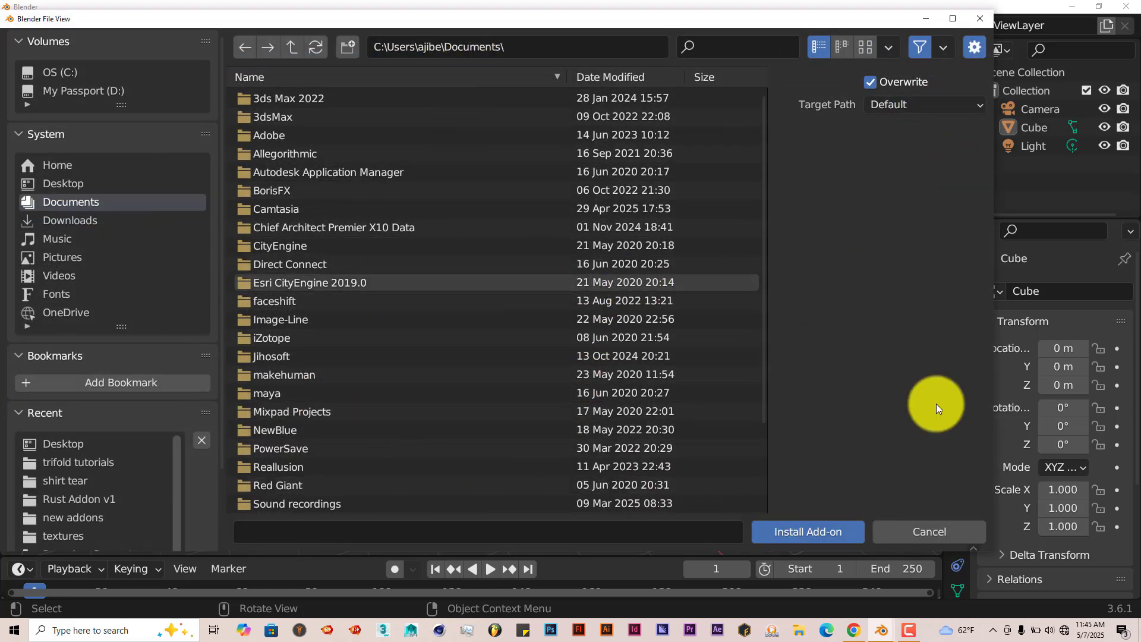
pyautogui.click(938, 529)
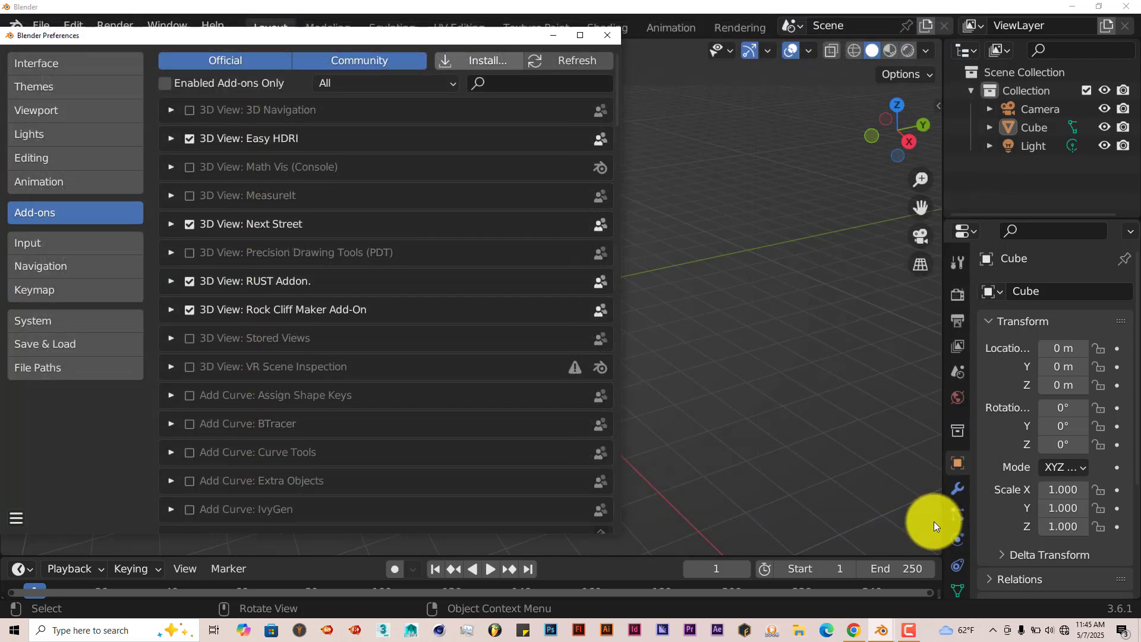
# Search the installed add-ons for "rust" to check that RUST Addon is enabled, and close the preferences
pyautogui.click(526, 83)
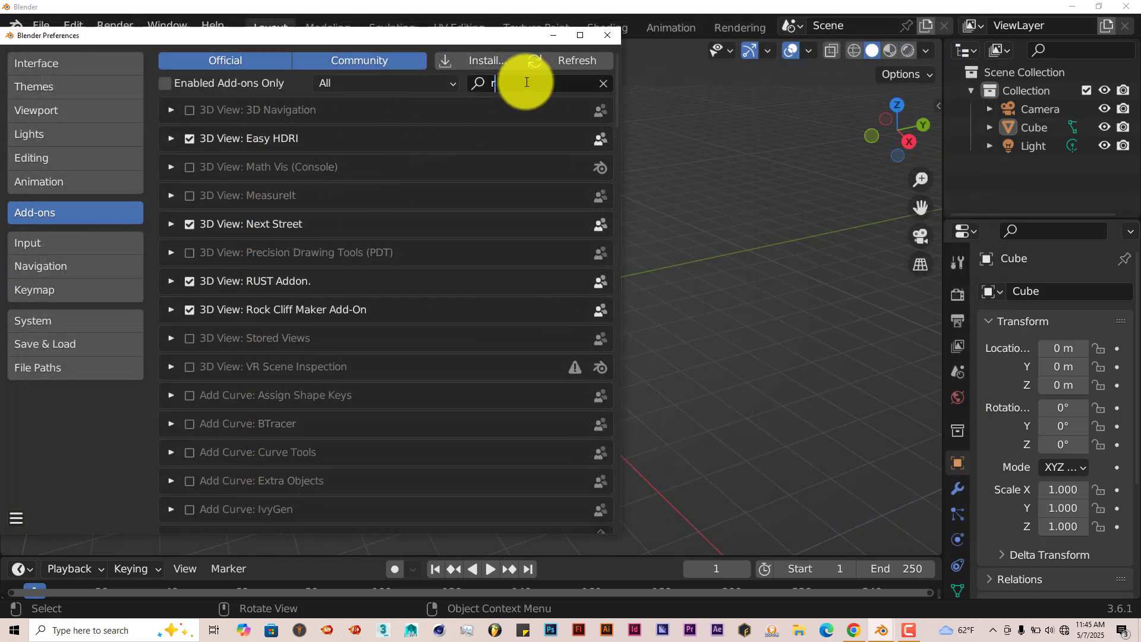
pyautogui.write('rust')
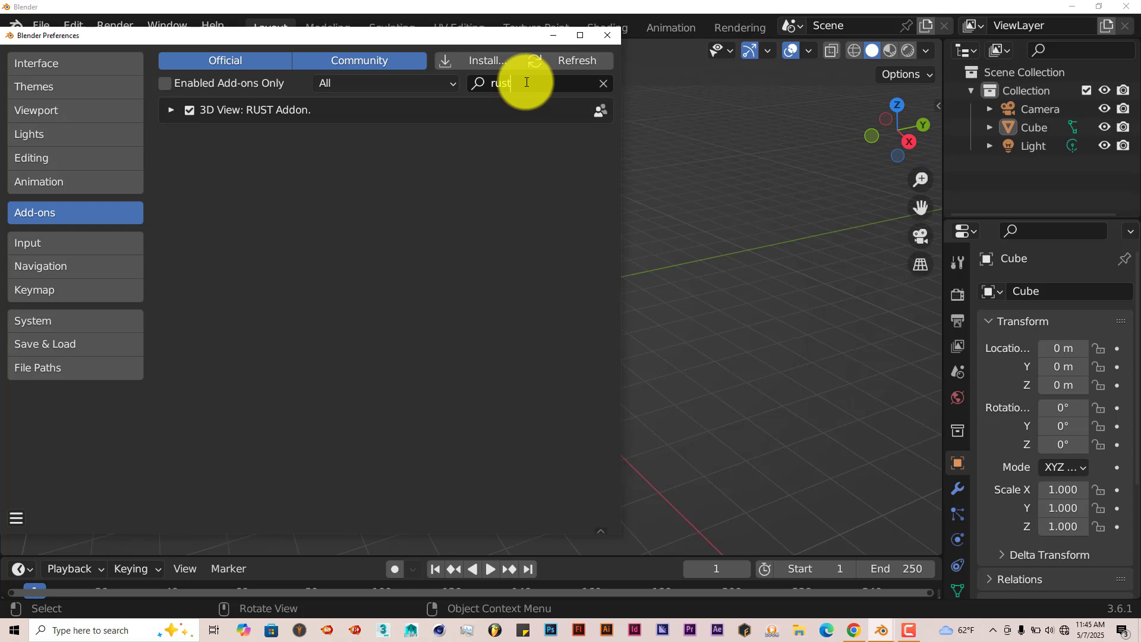
pyautogui.click(604, 36)
# Select the default cube and show it in the front orthographic view
pyautogui.moveTo(579, 333); pyautogui.dragTo(640, 348, button='middle')
pyautogui.moveTo(555, 359); pyautogui.dragTo(561, 333, button='middle')
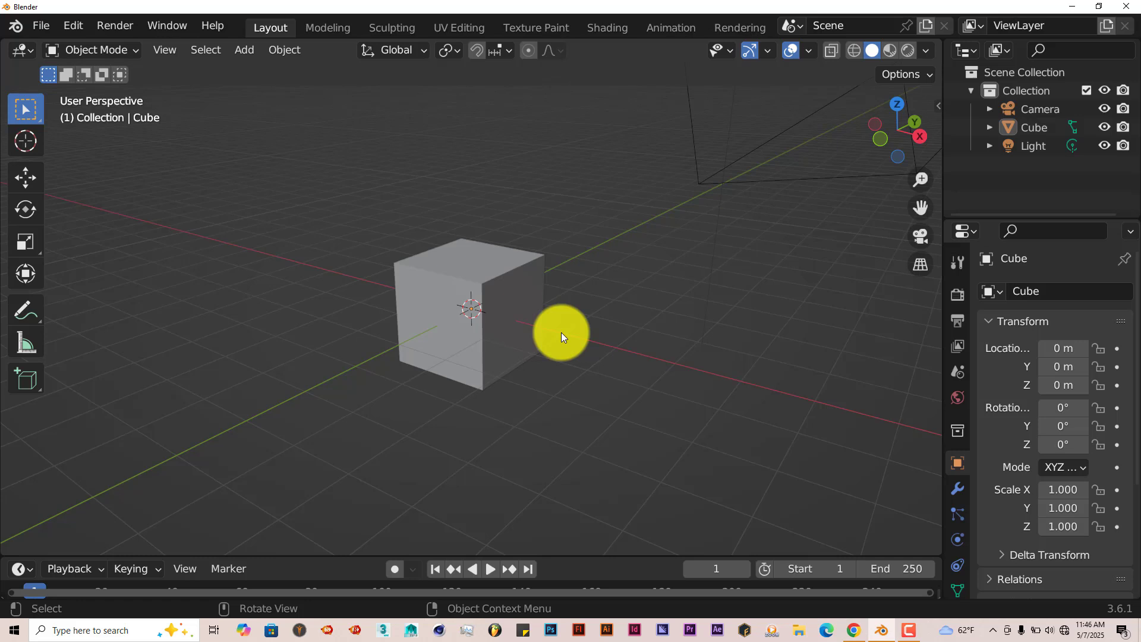
pyautogui.moveTo(540, 359); pyautogui.dragTo(490, 330, button='middle')
pyautogui.click(494, 312)
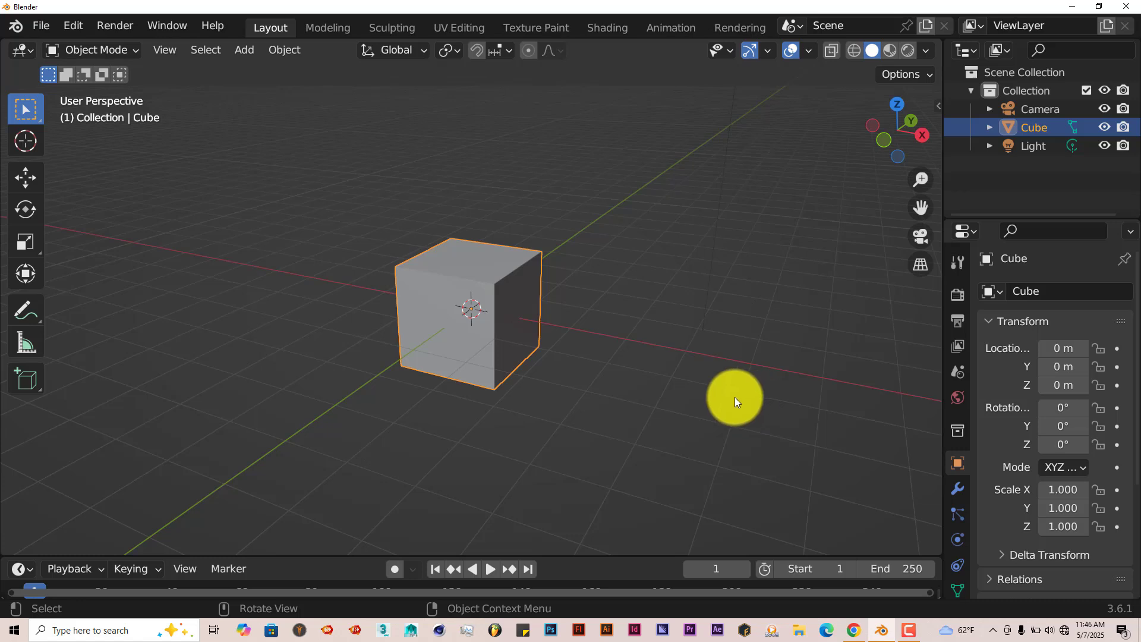
pyautogui.press('KP_1')
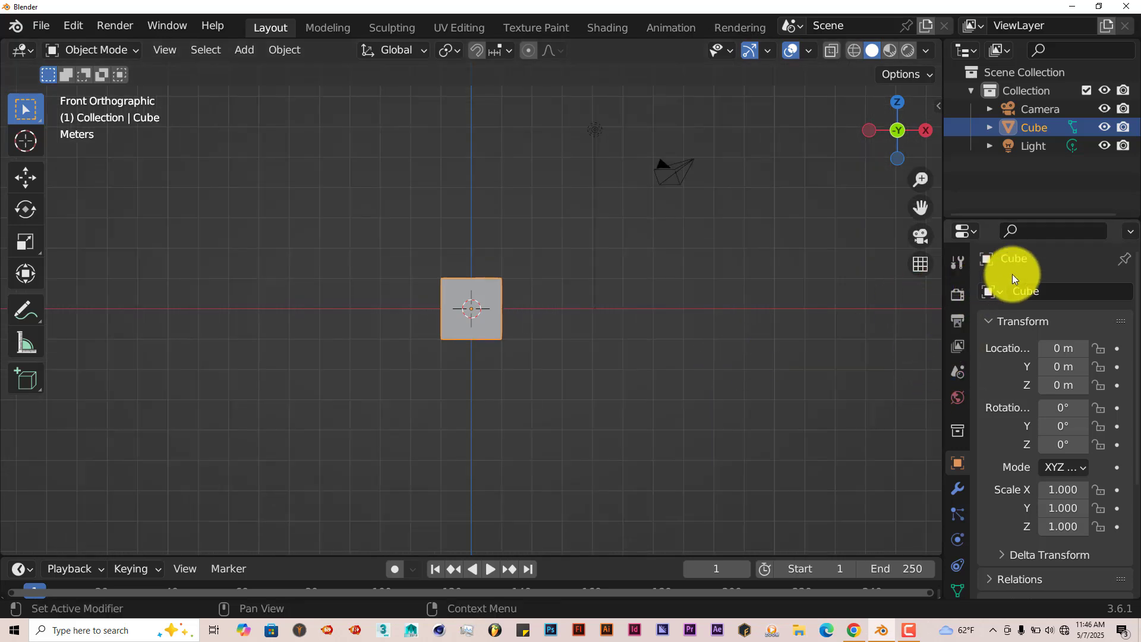
# Set the render engine to Cycles on GPU Compute, with a maximum of 128 viewport samples
pyautogui.click(965, 296)
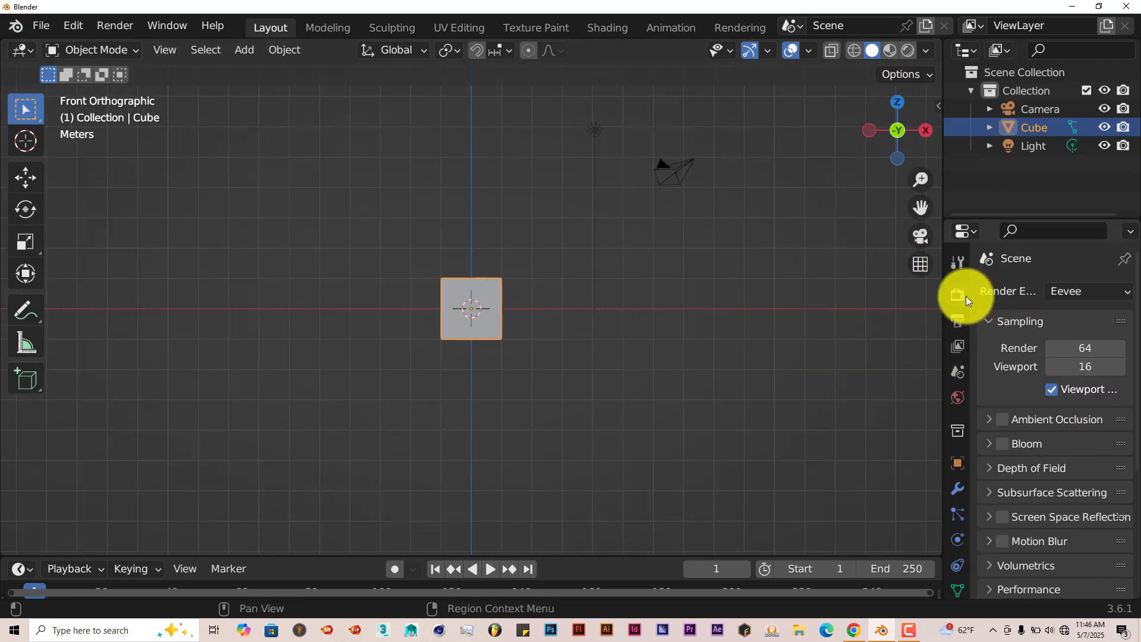
pyautogui.click(1083, 292)
pyautogui.click(1065, 354)
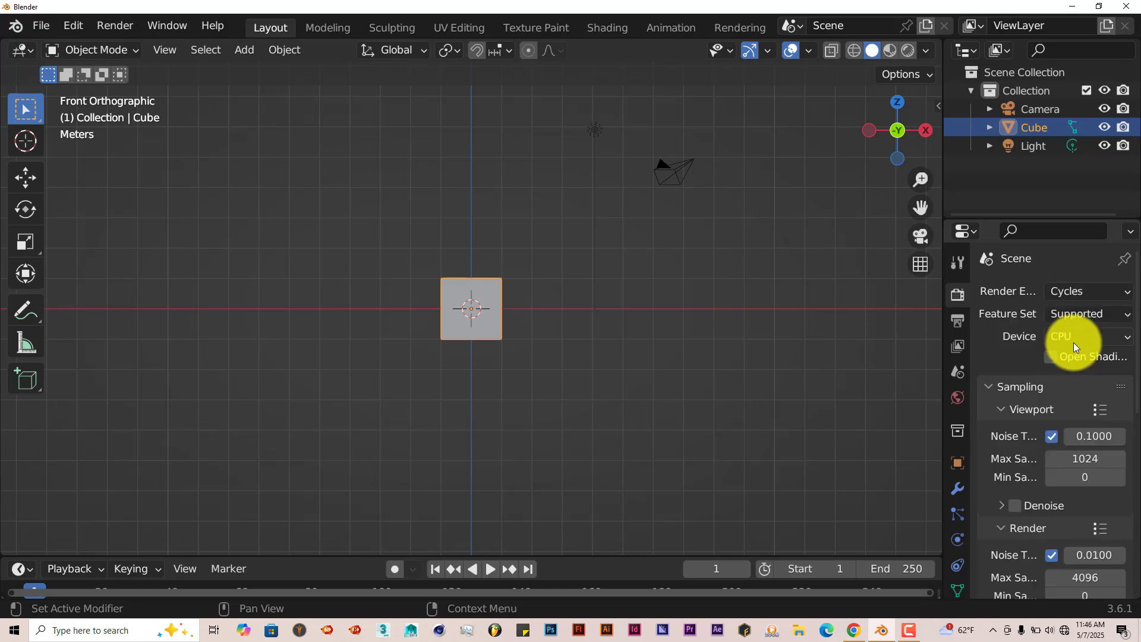
pyautogui.click(1074, 339)
pyautogui.click(1064, 379)
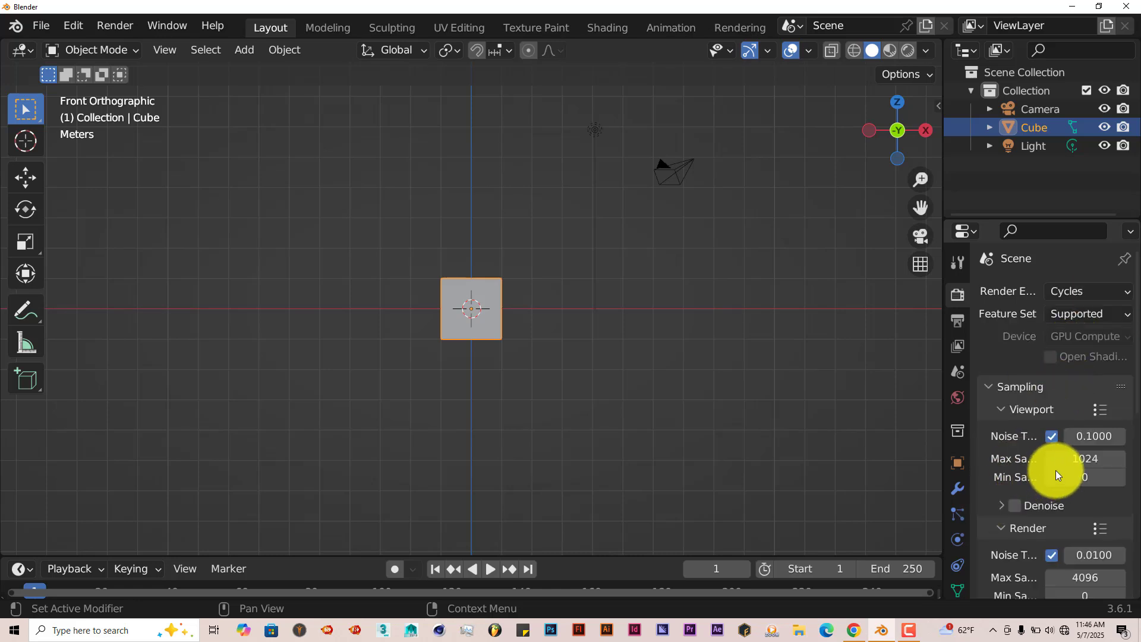
pyautogui.click(1079, 458)
pyautogui.write('128')
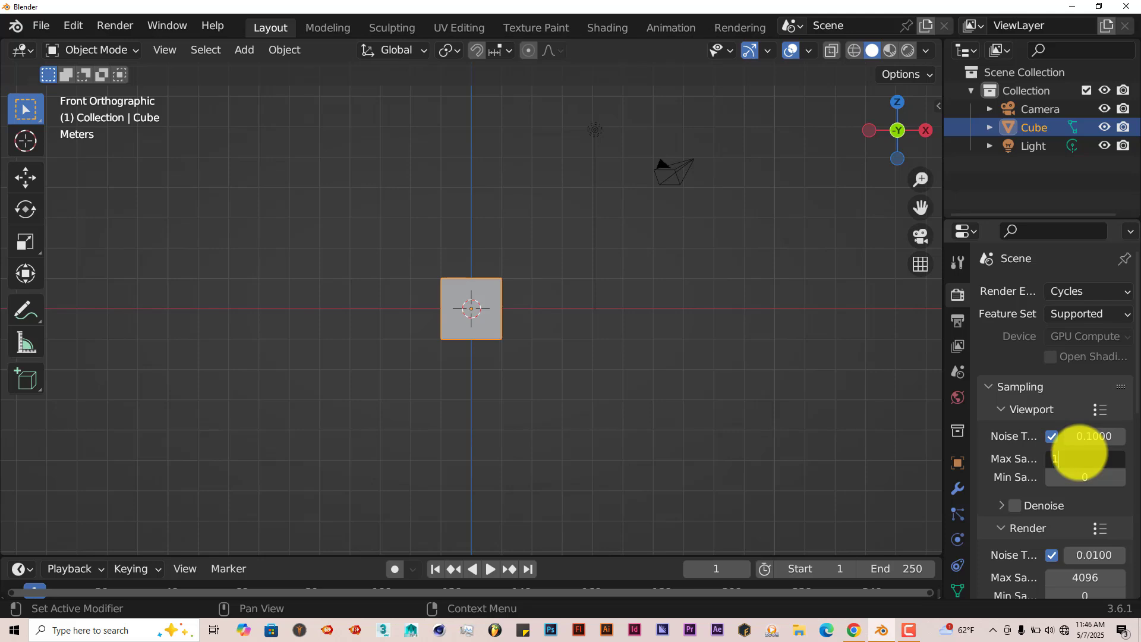
pyautogui.press('Return')
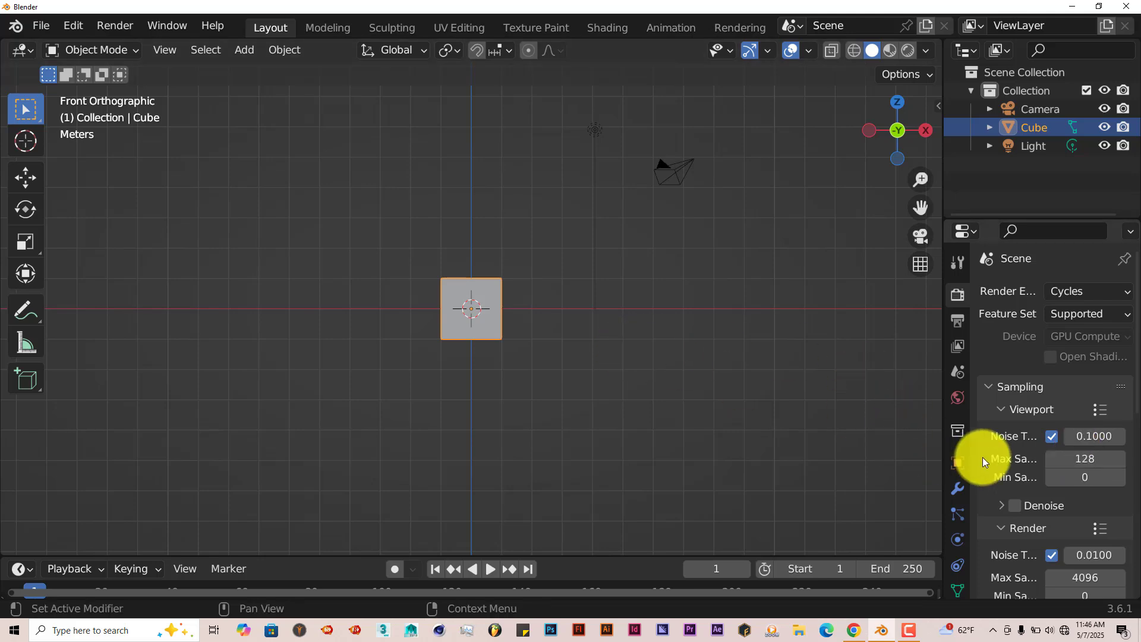
# Move the light along the Y axis to the front side of the cube
pyautogui.moveTo(718, 242); pyautogui.dragTo(589, 311, button='middle')
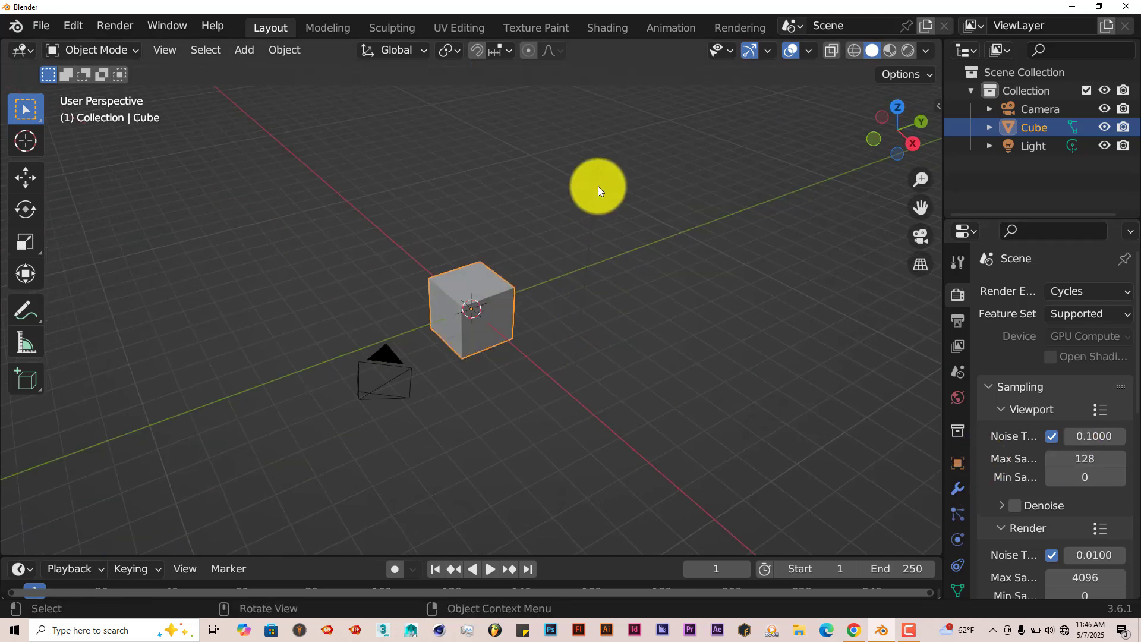
pyautogui.click(598, 187)
pyautogui.click(26, 177)
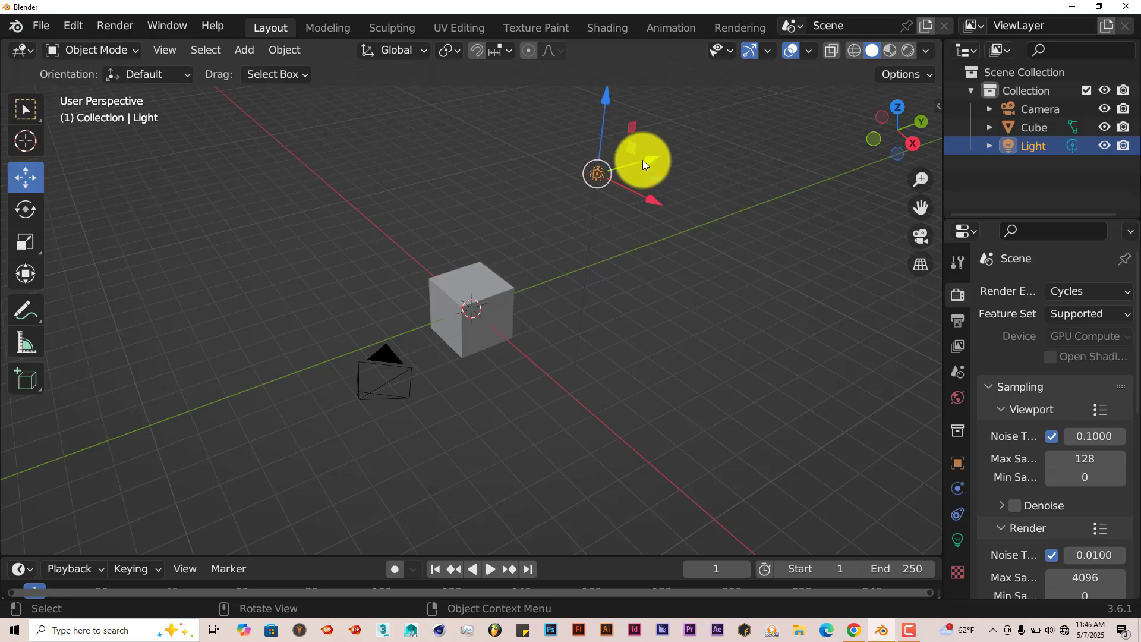
pyautogui.moveTo(643, 160); pyautogui.dragTo(436, 248)
pyautogui.moveTo(437, 249); pyautogui.dragTo(450, 237, button='middle')
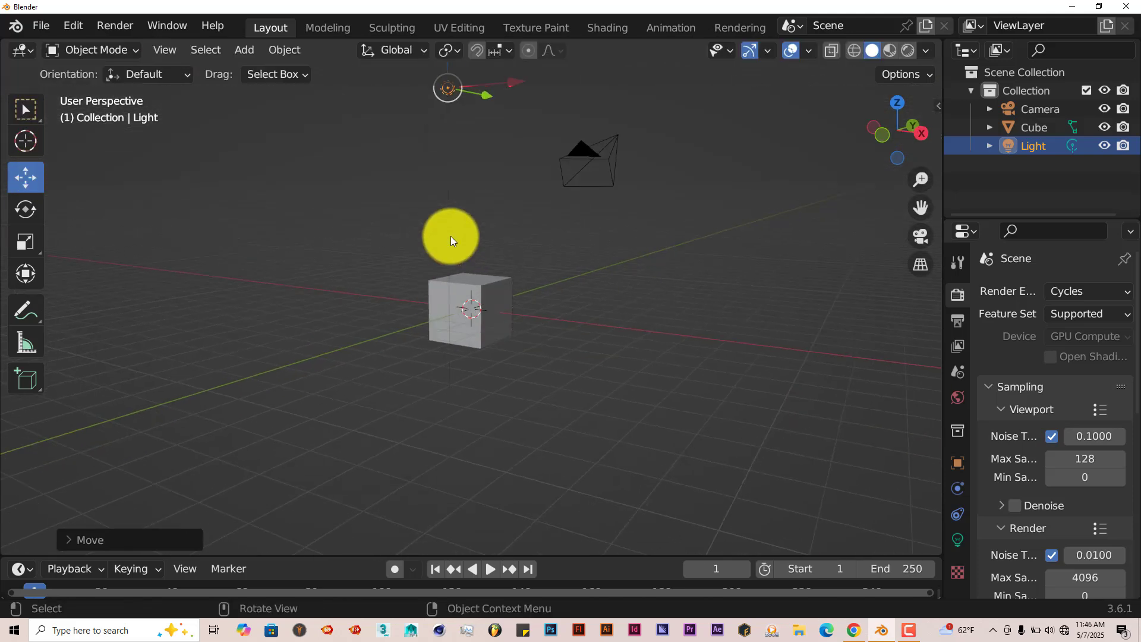
# Show the cube close up from the front with rendered viewport shading
pyautogui.press('KP_1')
pyautogui.moveTo(451, 236); pyautogui.dragTo(544, 287)
pyautogui.scroll(8, 544, 286)
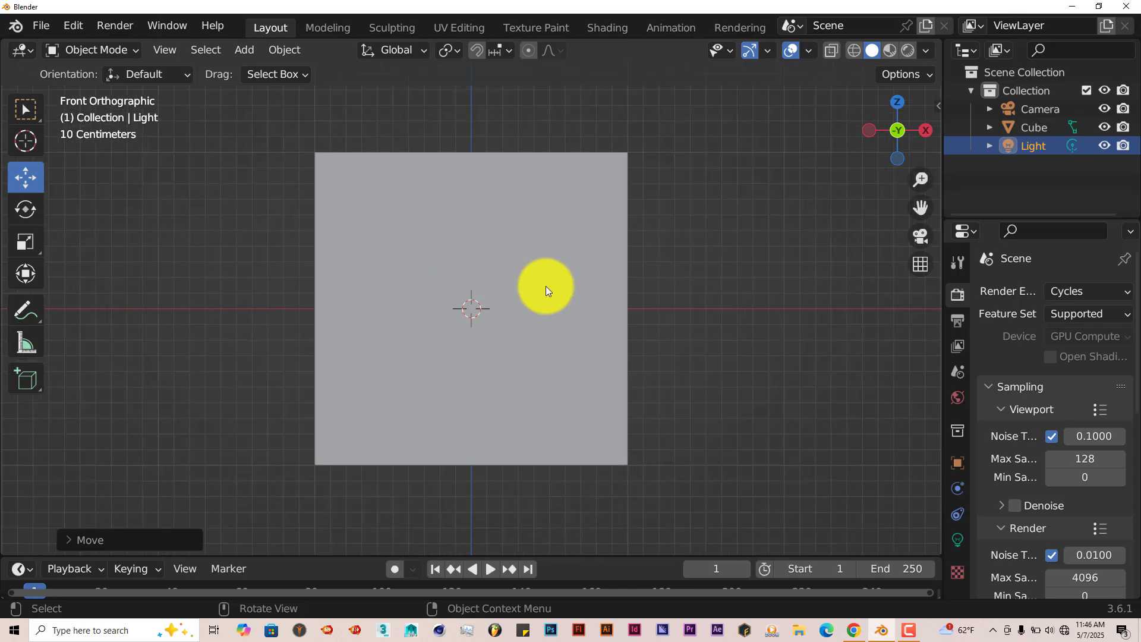
pyautogui.click(906, 52)
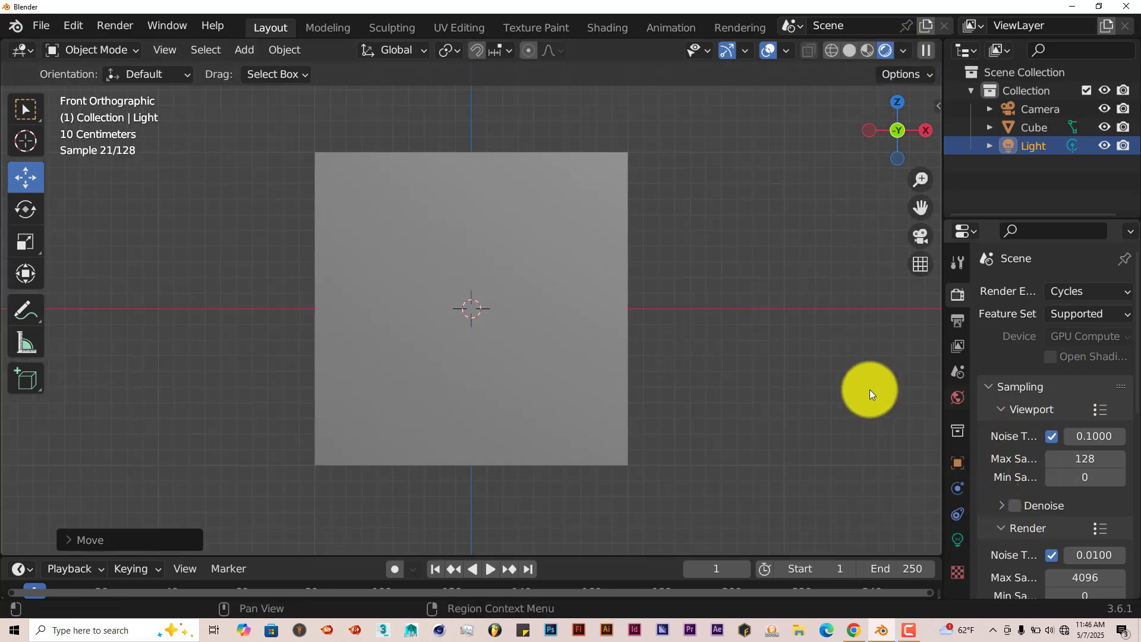
# Brighten the world background colour to a light grey
pyautogui.scroll(-1, 540, 371)
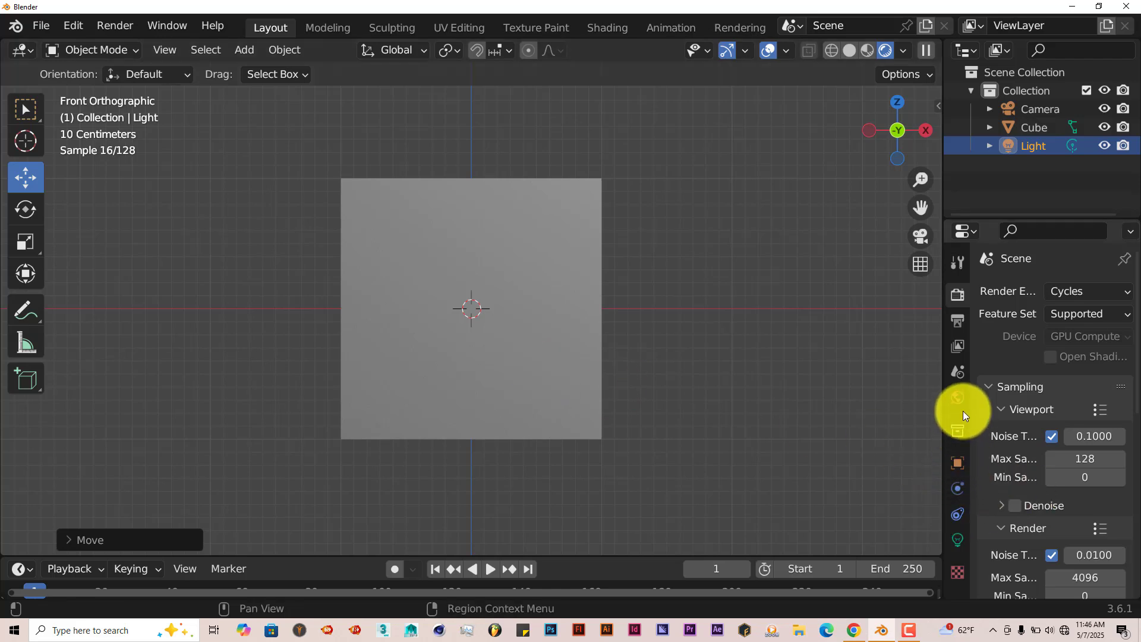
pyautogui.click(960, 395)
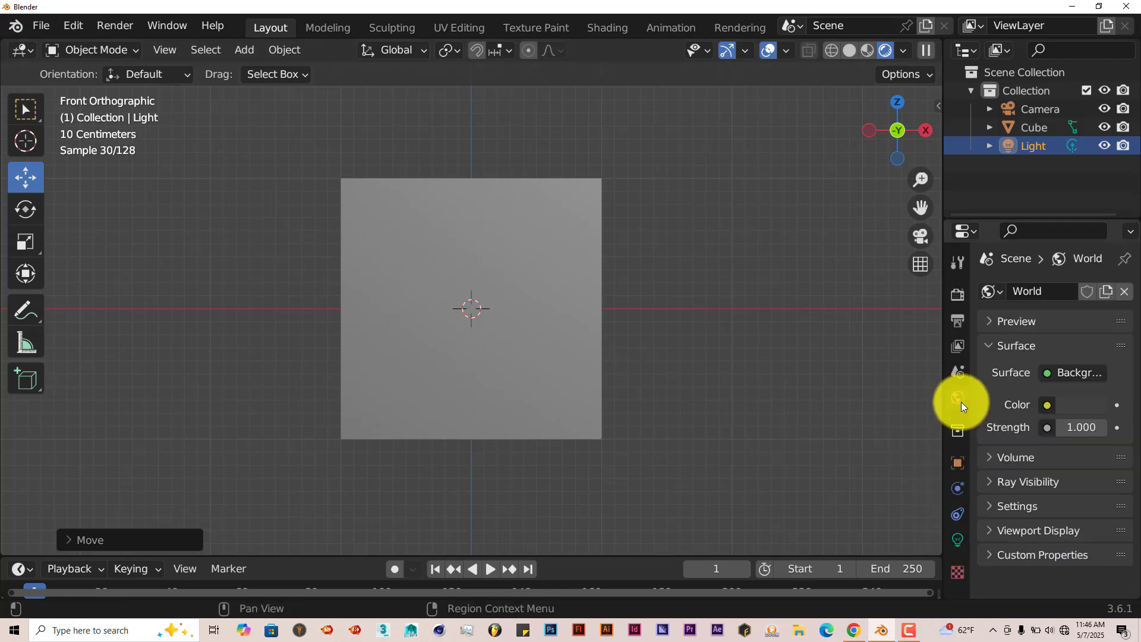
pyautogui.click(1080, 405)
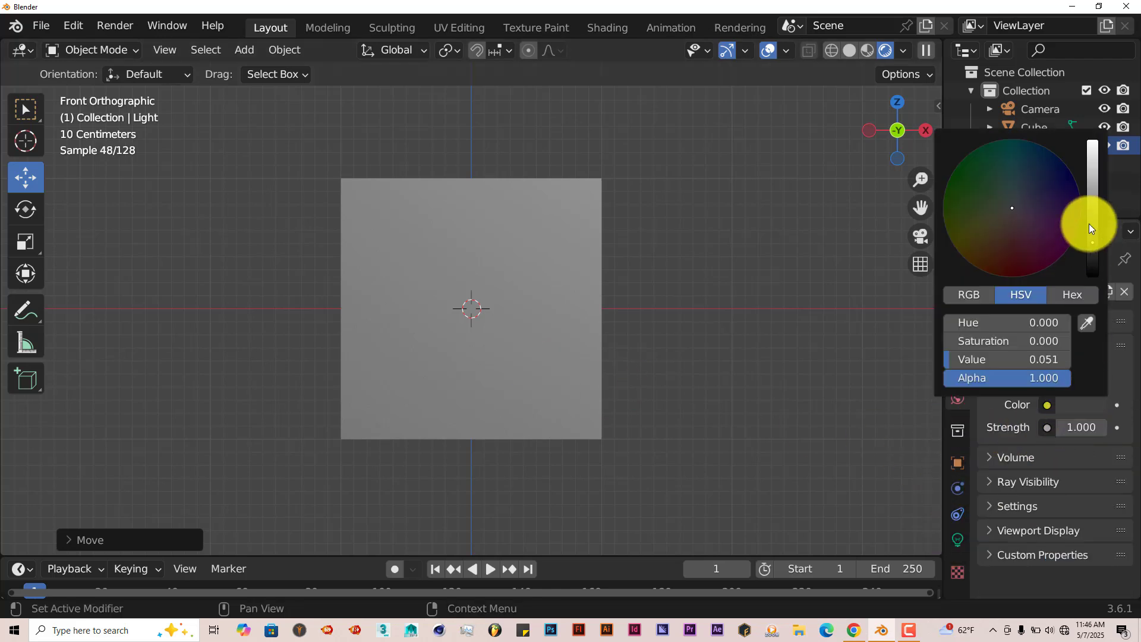
pyautogui.click(1093, 168)
# Apply the RUST Addon material with the yellow wet floor sign thumbnail to the cube
pyautogui.click(548, 321)
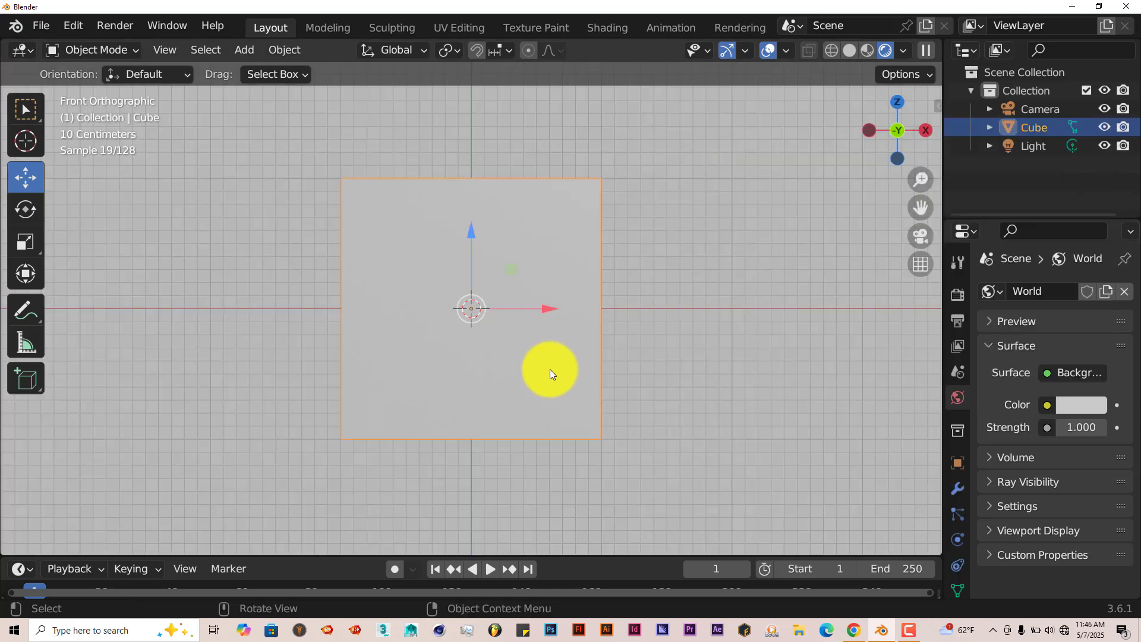
pyautogui.click(938, 103)
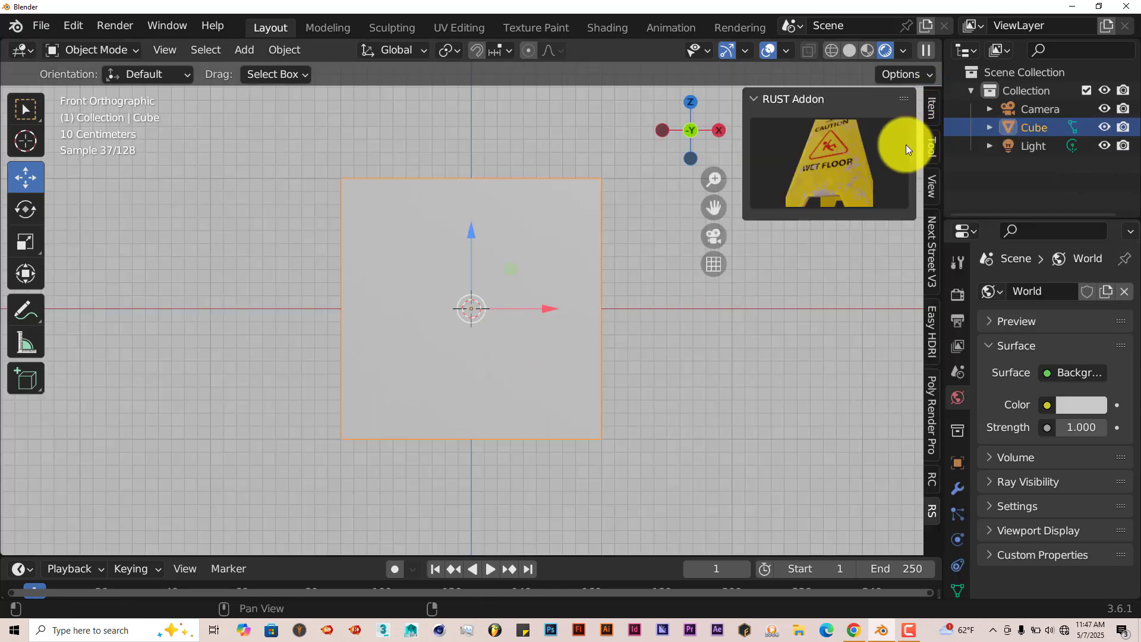
pyautogui.click(817, 155)
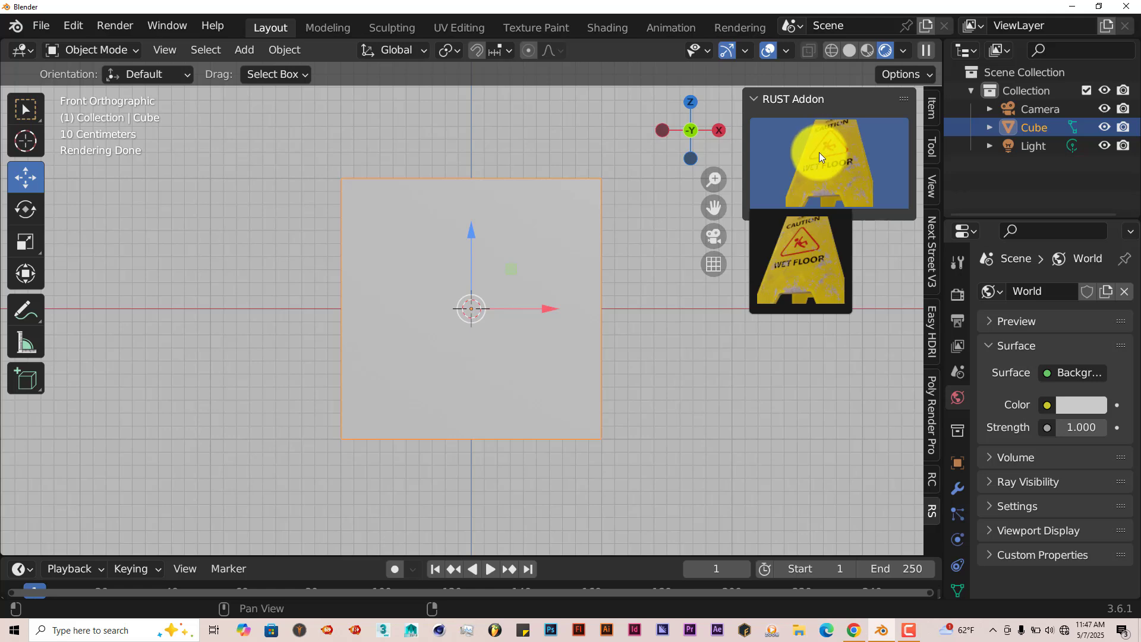
pyautogui.click(782, 257)
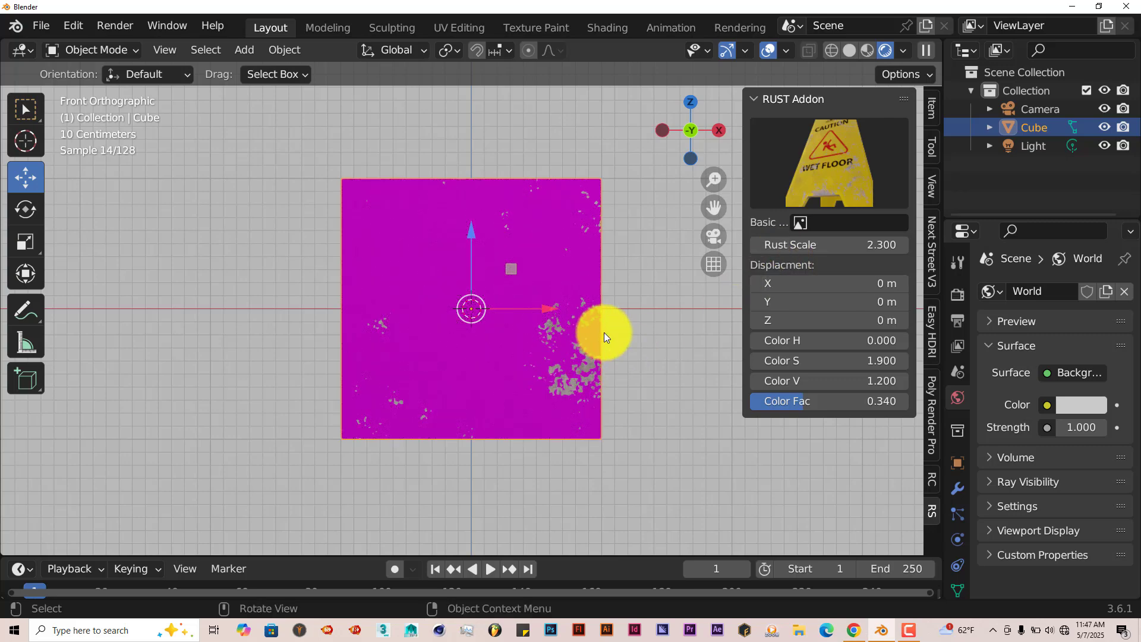
# Assign metal_0066_color_1k.jpg.001 as the basic image of the cube's rust material
pyautogui.moveTo(604, 333); pyautogui.dragTo(440, 358, button='middle')
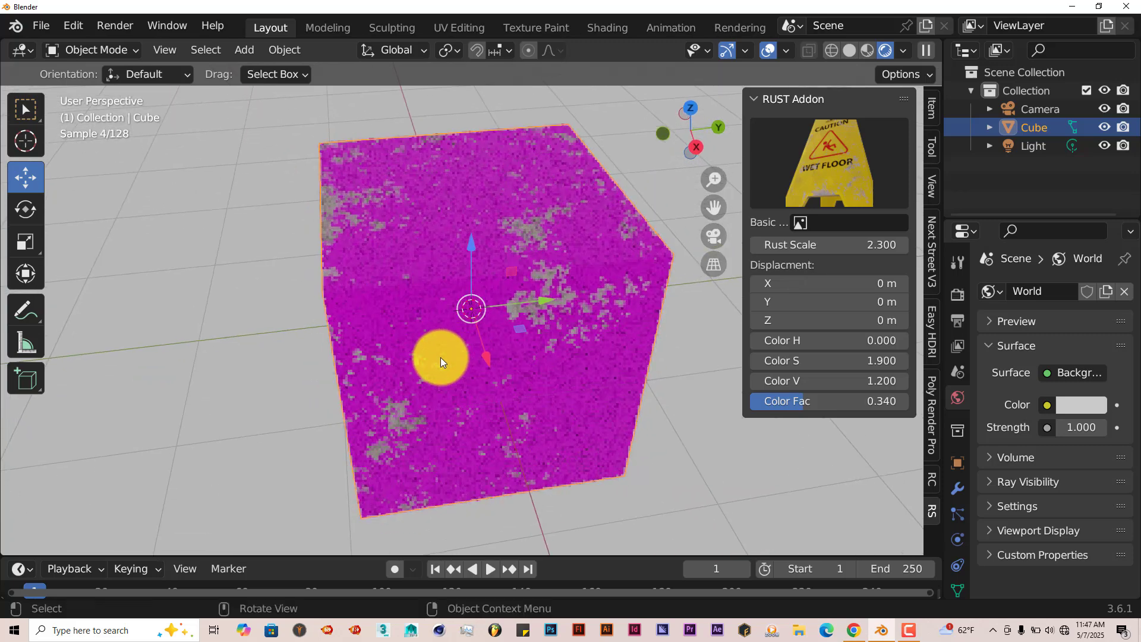
pyautogui.click(819, 222)
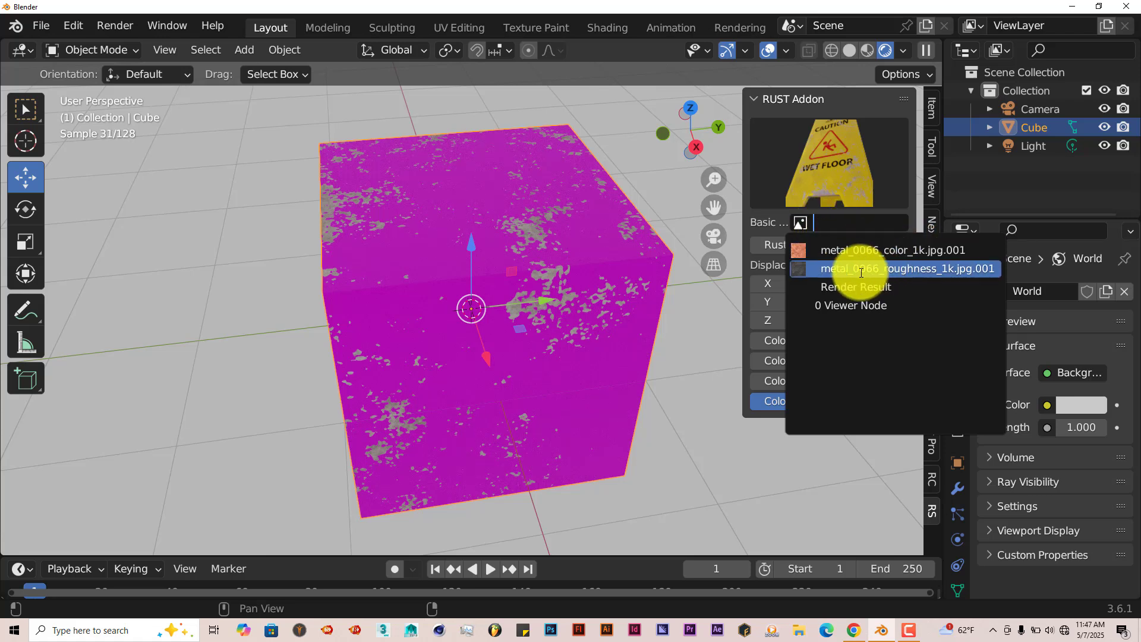
pyautogui.click(844, 250)
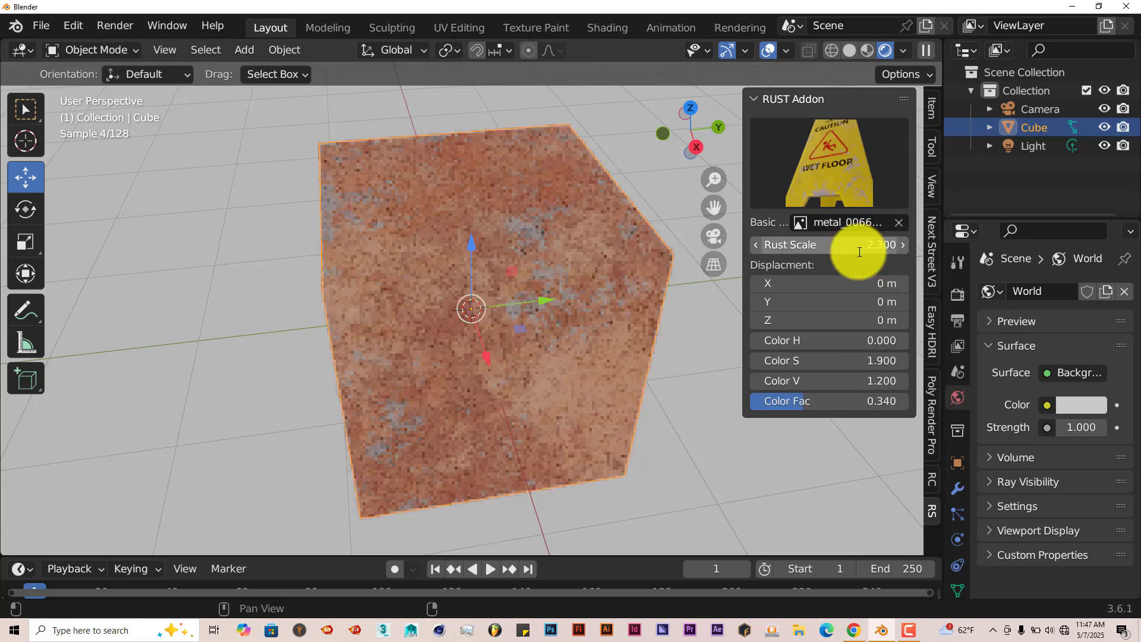
# Inspect the rust on the cube's sides and lower the Rust Scale to 1.600
pyautogui.moveTo(462, 368)
pyautogui.mouseDown(button='middle')
pyautogui.moveTo(518, 324)
pyautogui.moveTo(508, 379)
pyautogui.moveTo(487, 404)
pyautogui.moveTo(501, 377)
pyautogui.moveTo(464, 356)
pyautogui.moveTo(446, 379)
pyautogui.mouseUp(button='middle')
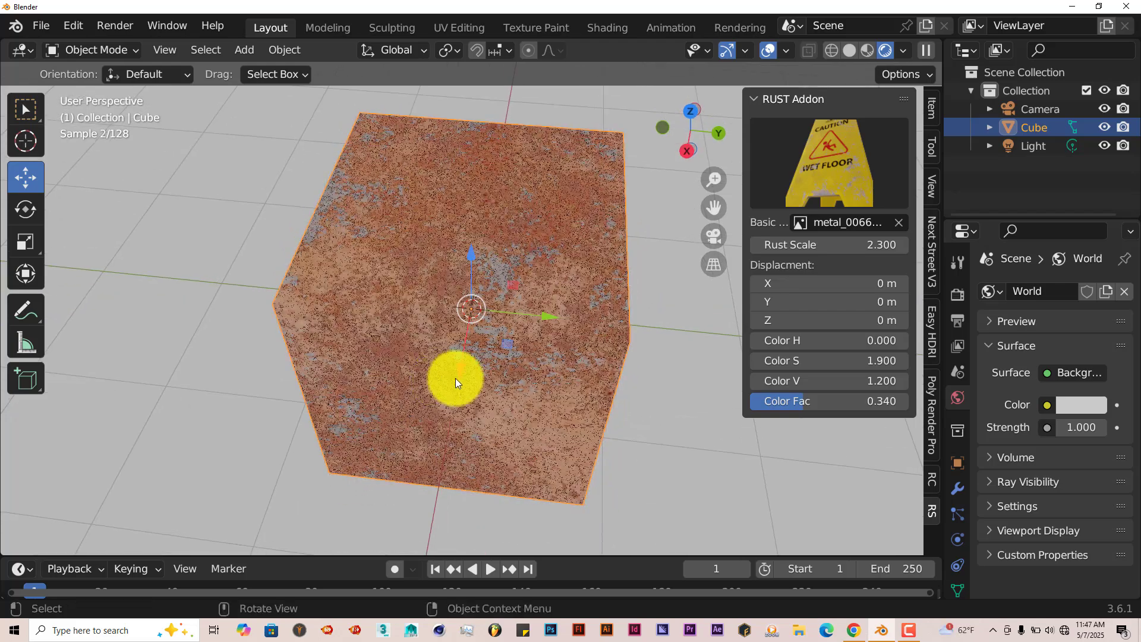
pyautogui.moveTo(515, 384); pyautogui.dragTo(353, 383, button='middle')
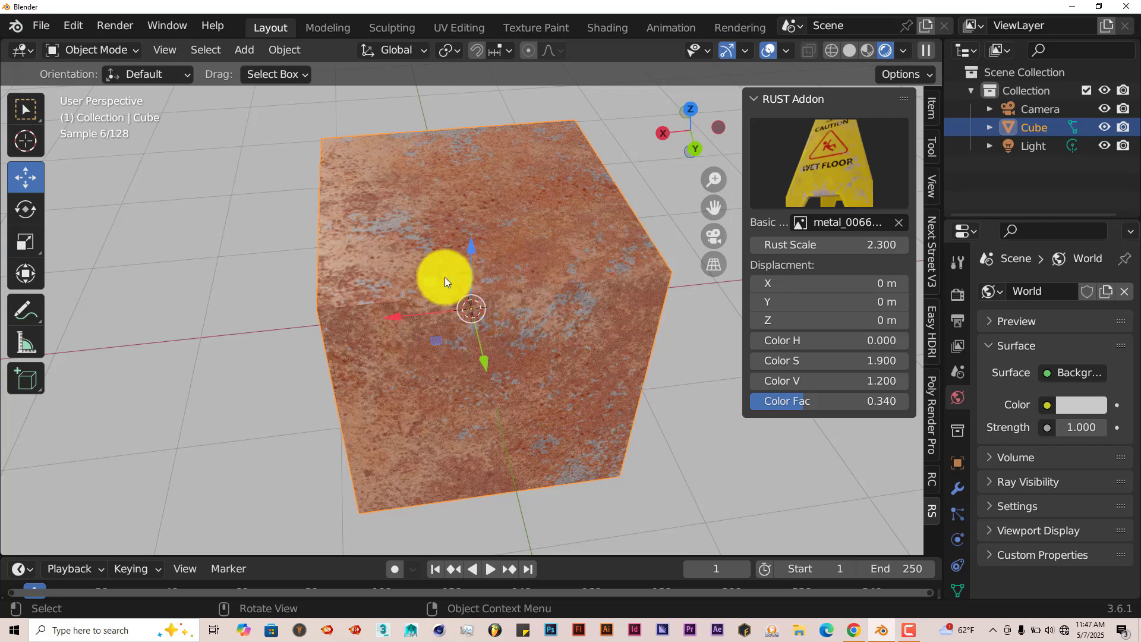
pyautogui.moveTo(465, 378); pyautogui.dragTo(395, 351, button='middle')
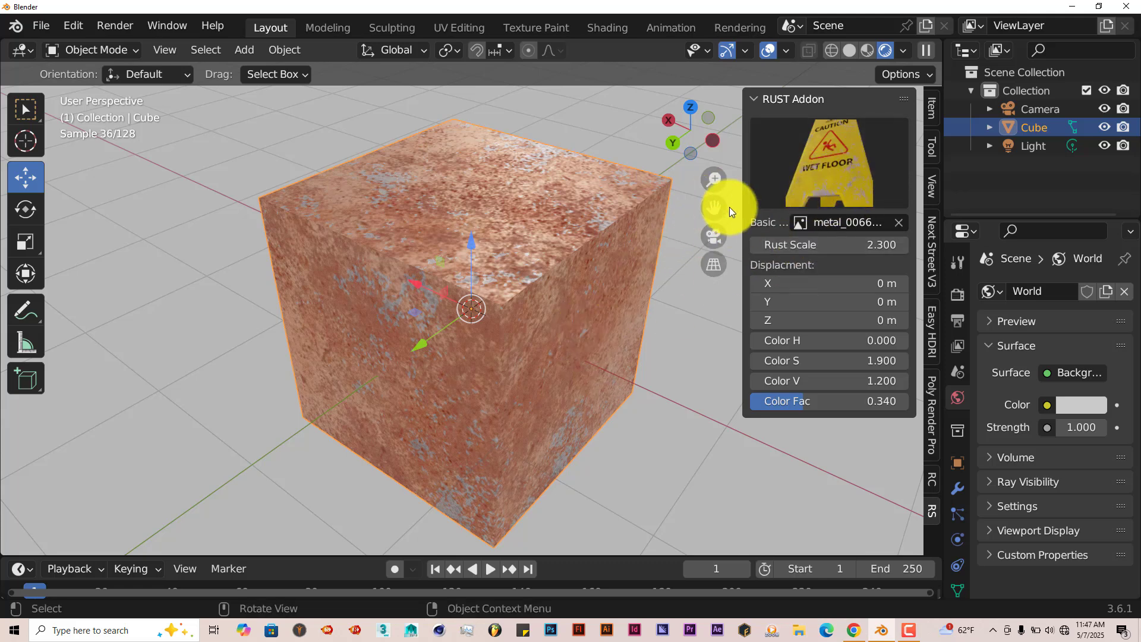
pyautogui.moveTo(729, 207); pyautogui.dragTo(594, 308)
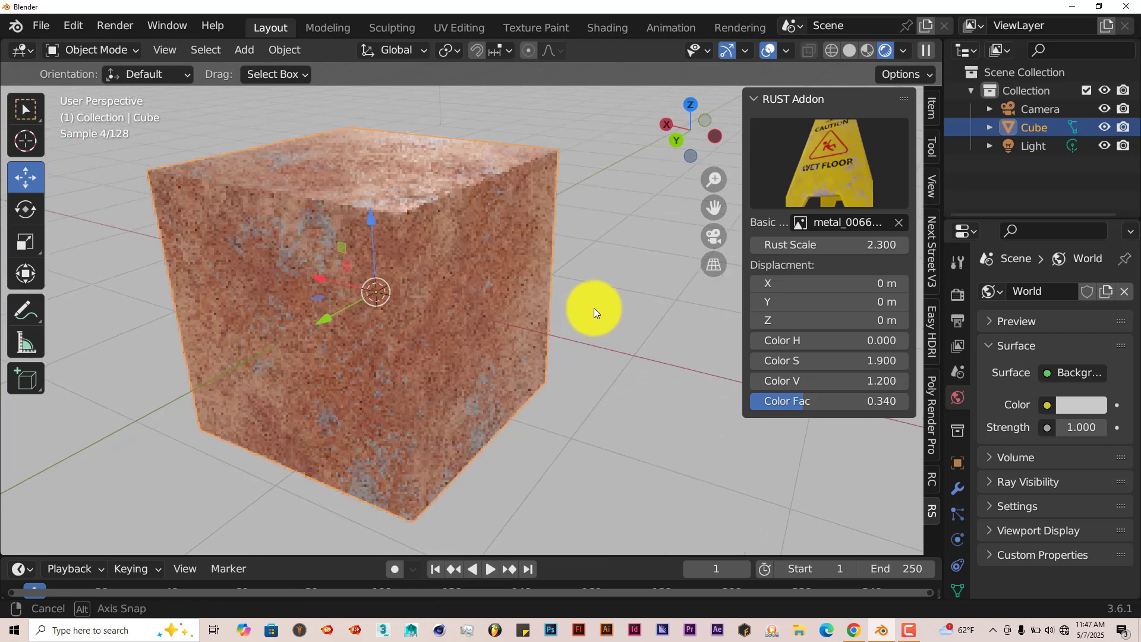
pyautogui.moveTo(594, 308); pyautogui.dragTo(602, 326, button='middle')
pyautogui.moveTo(534, 367); pyautogui.dragTo(543, 388, button='middle')
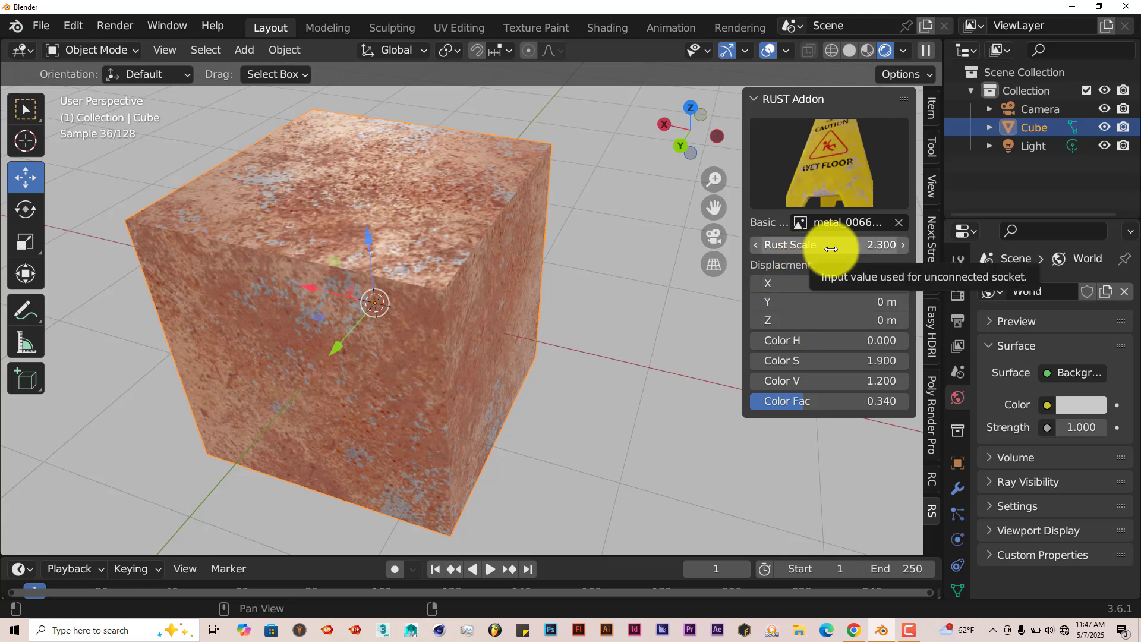
pyautogui.moveTo(831, 248); pyautogui.dragTo(533, 247)
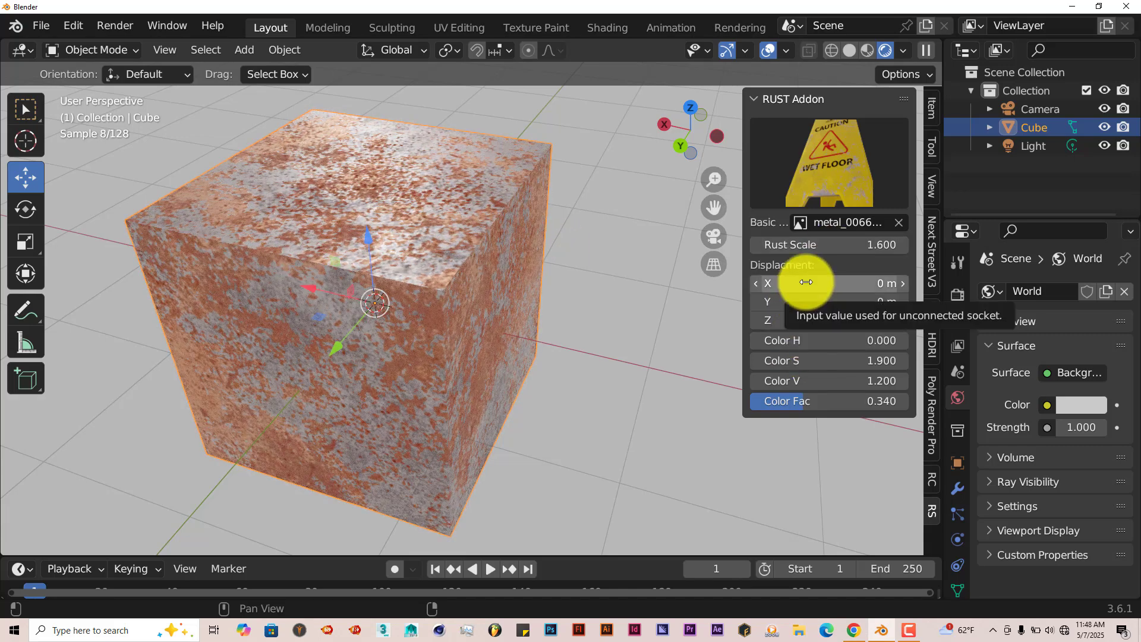
# Set the cube's rust displacement to X 1.9 m, Y 1.6 m and Z 0.3 m
pyautogui.moveTo(806, 282); pyautogui.dragTo(534, 281)
pyautogui.moveTo(393, 246); pyautogui.dragTo(409, 241, button='middle')
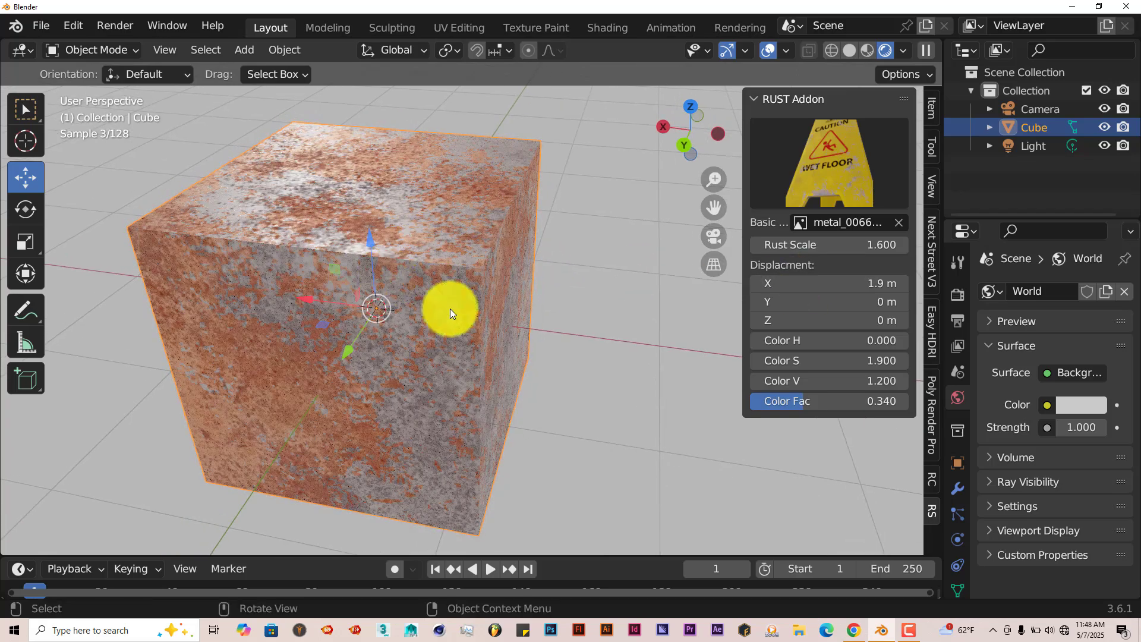
pyautogui.moveTo(774, 301); pyautogui.dragTo(514, 299)
pyautogui.moveTo(786, 321); pyautogui.dragTo(509, 323)
pyautogui.moveTo(629, 382); pyautogui.dragTo(480, 261, button='middle')
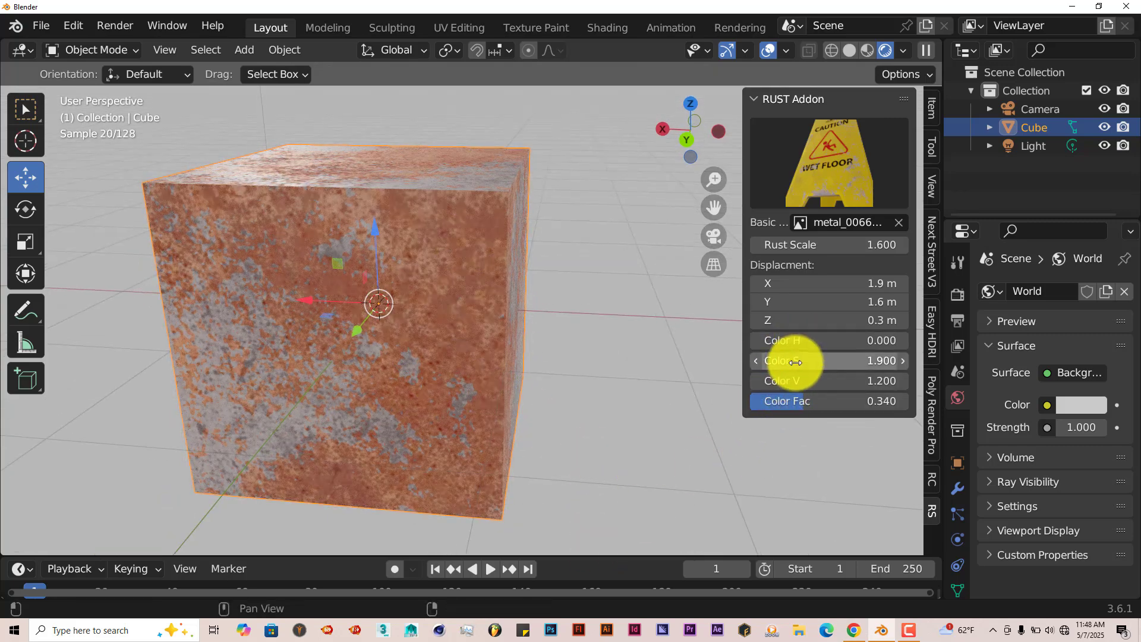
# Set the rust material's Color H to 0.400, Color S to 0.400 and Color V to 0.900
pyautogui.moveTo(534, 378); pyautogui.dragTo(531, 384, button='middle')
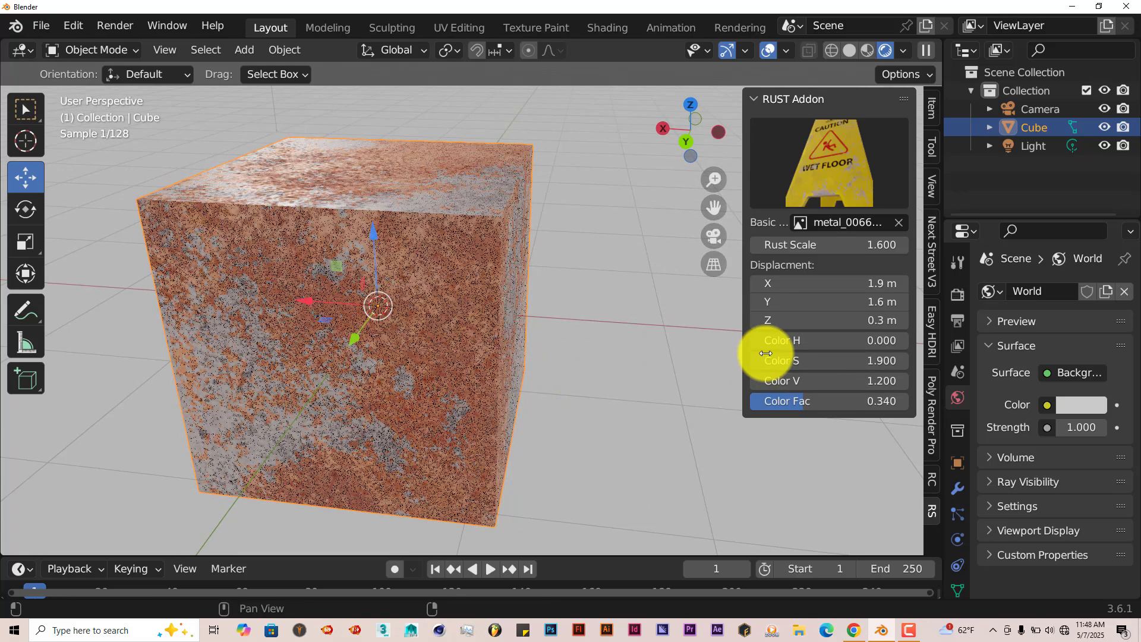
pyautogui.moveTo(812, 342); pyautogui.dragTo(531, 343)
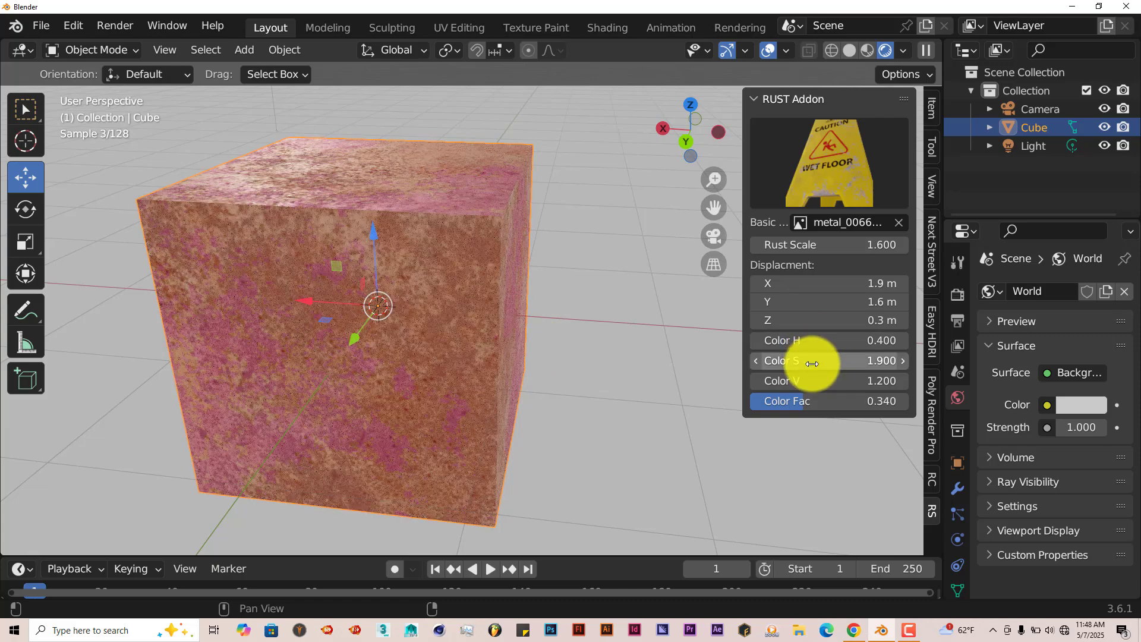
pyautogui.moveTo(811, 360)
pyautogui.mouseDown()
pyautogui.moveTo(825, 360)
pyautogui.moveTo(810, 361)
pyautogui.mouseUp()
pyautogui.moveTo(543, 364); pyautogui.dragTo(517, 360)
pyautogui.moveTo(823, 385); pyautogui.dragTo(541, 385)
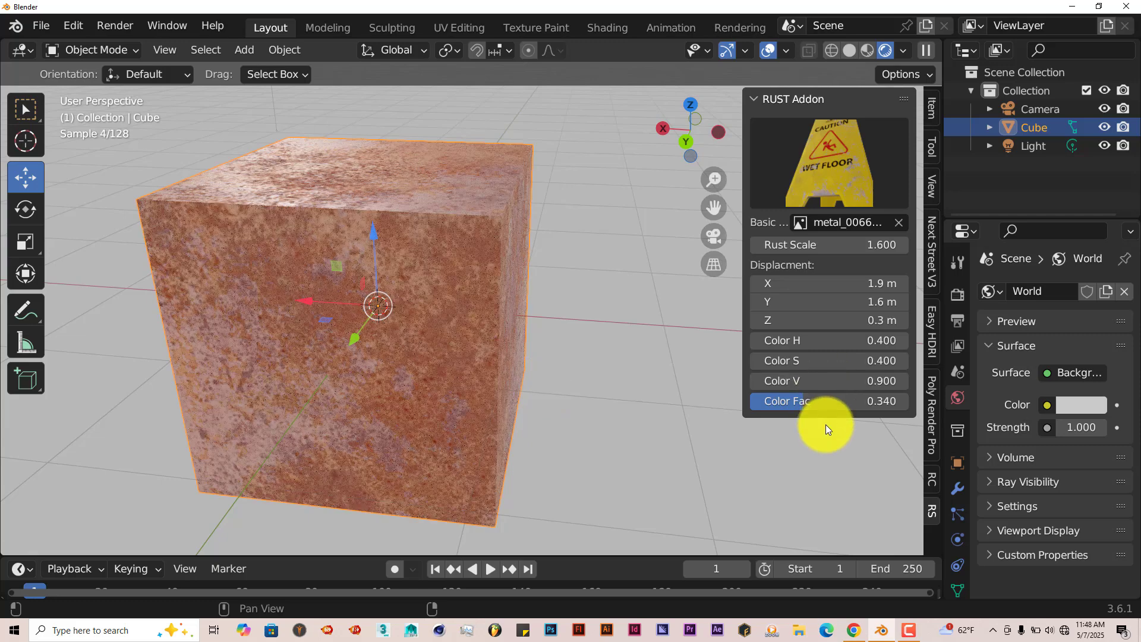
# Inspect the recoloured rust on the cube and set its Color Fac to 0.349
pyautogui.moveTo(604, 447); pyautogui.dragTo(515, 324, button='middle')
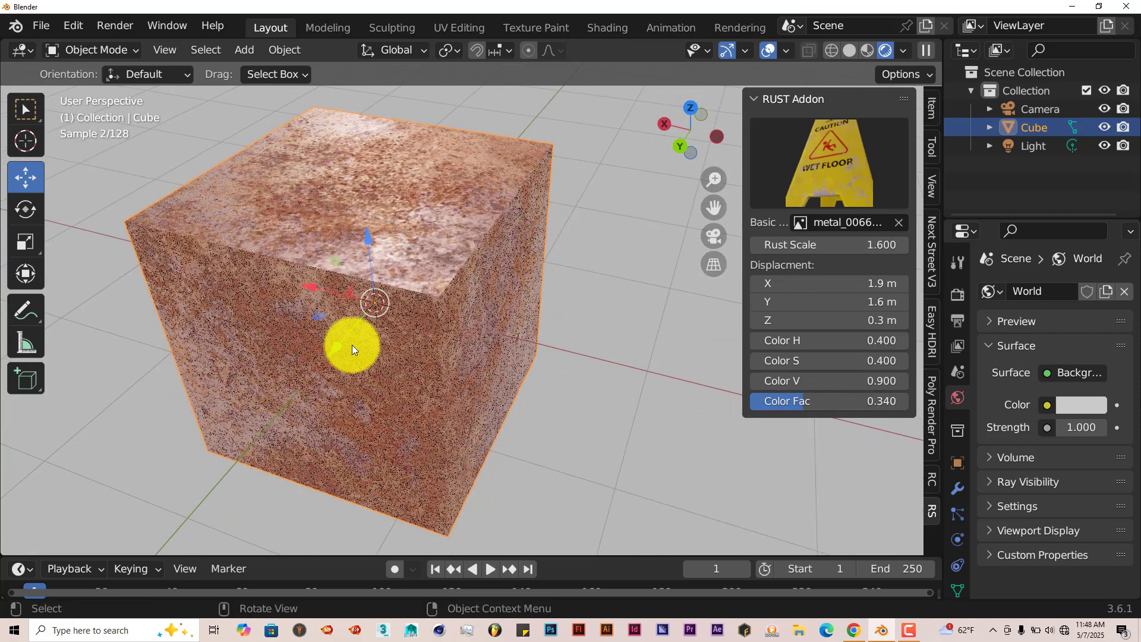
pyautogui.moveTo(436, 390); pyautogui.dragTo(498, 387, button='middle')
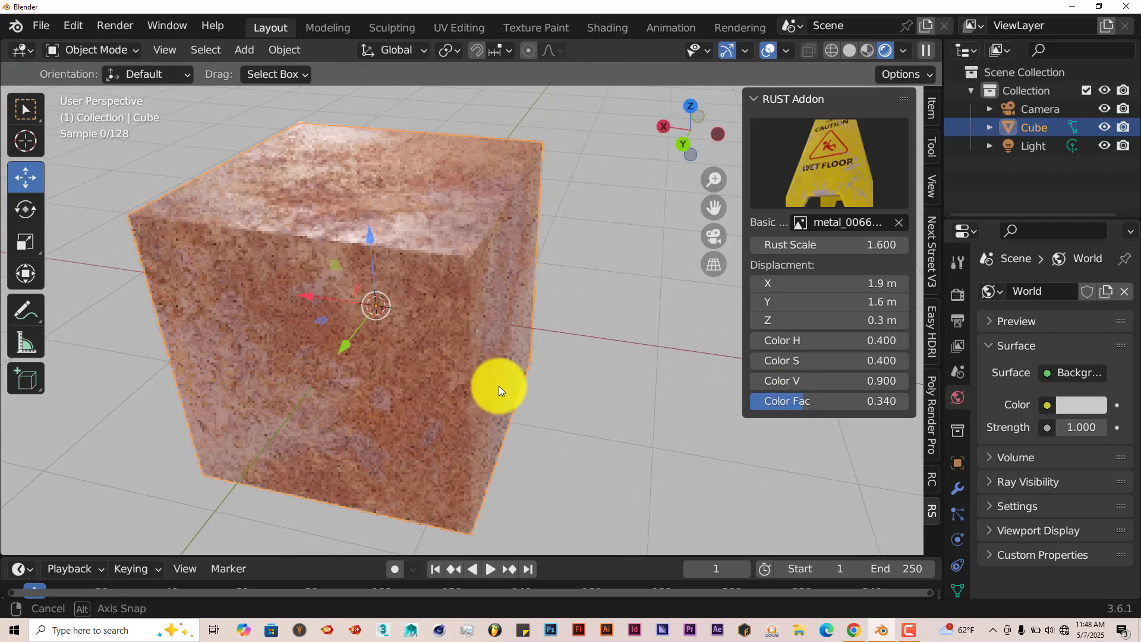
pyautogui.moveTo(527, 250); pyautogui.dragTo(647, 387)
pyautogui.moveTo(647, 388); pyautogui.dragTo(611, 365, button='middle')
pyautogui.moveTo(869, 409); pyautogui.dragTo(479, 252)
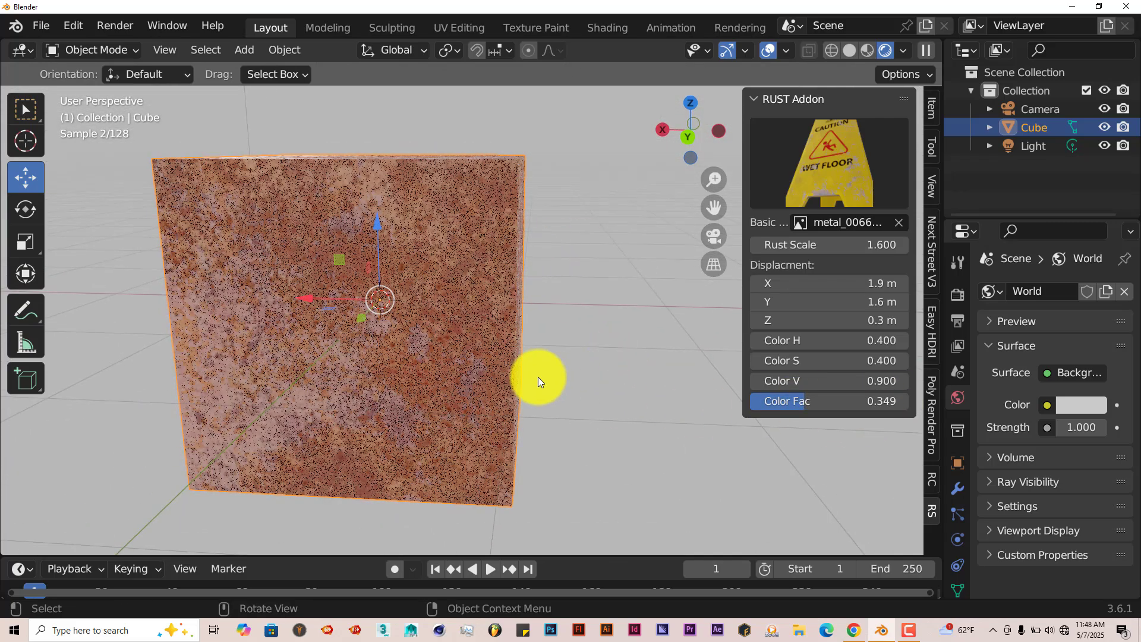
pyautogui.moveTo(535, 377); pyautogui.dragTo(484, 247, button='middle')
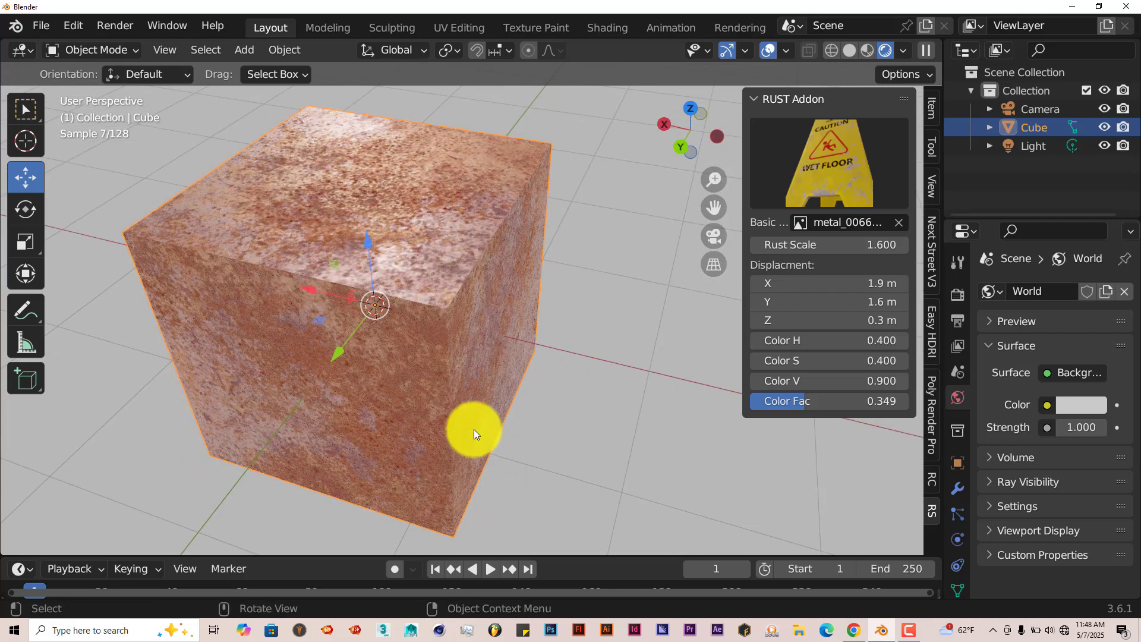
pyautogui.moveTo(475, 433); pyautogui.dragTo(483, 401, button='middle')
# Add a monkey mesh and, in front view, move it along the X axis until it stands clear beside the cube
pyautogui.scroll(-3, 565, 412)
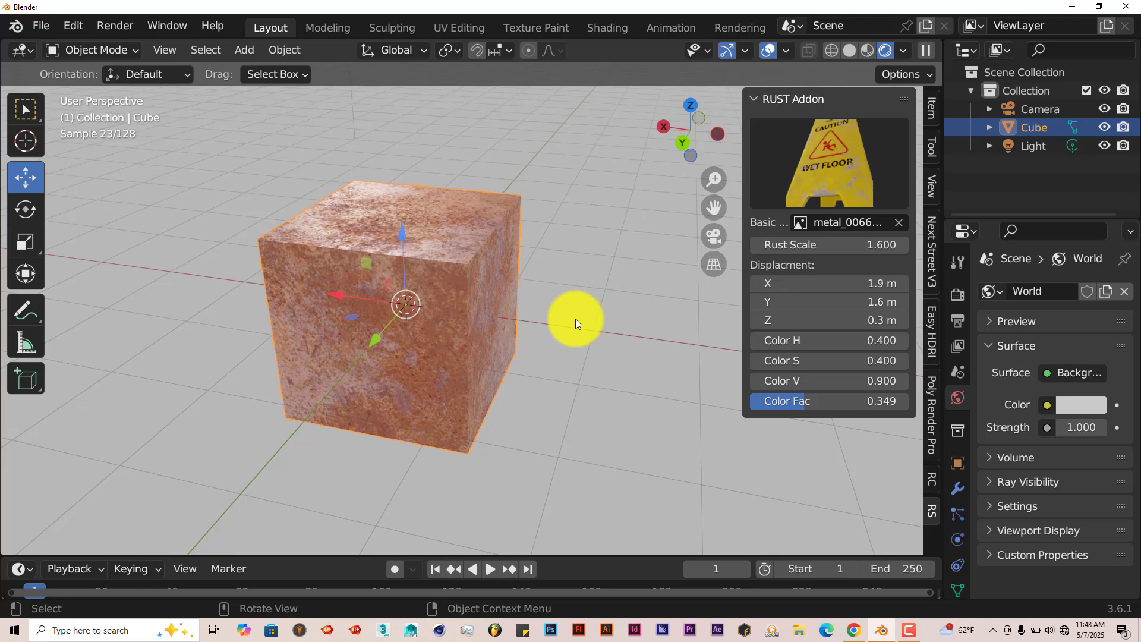
pyautogui.press('KP_1')
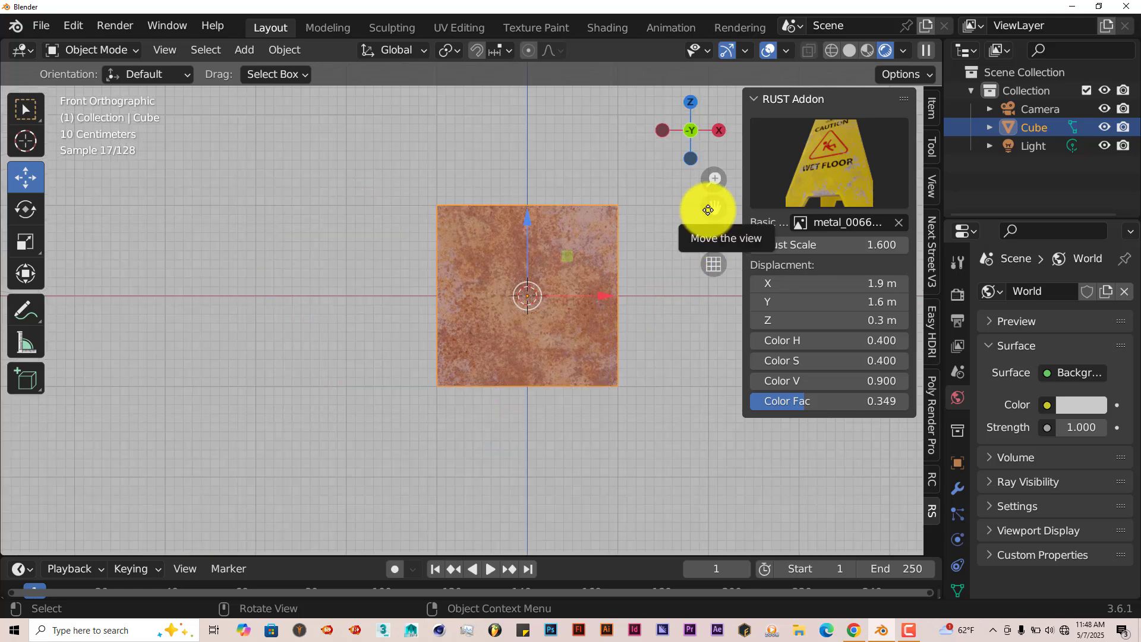
pyautogui.moveTo(708, 210); pyautogui.dragTo(422, 212)
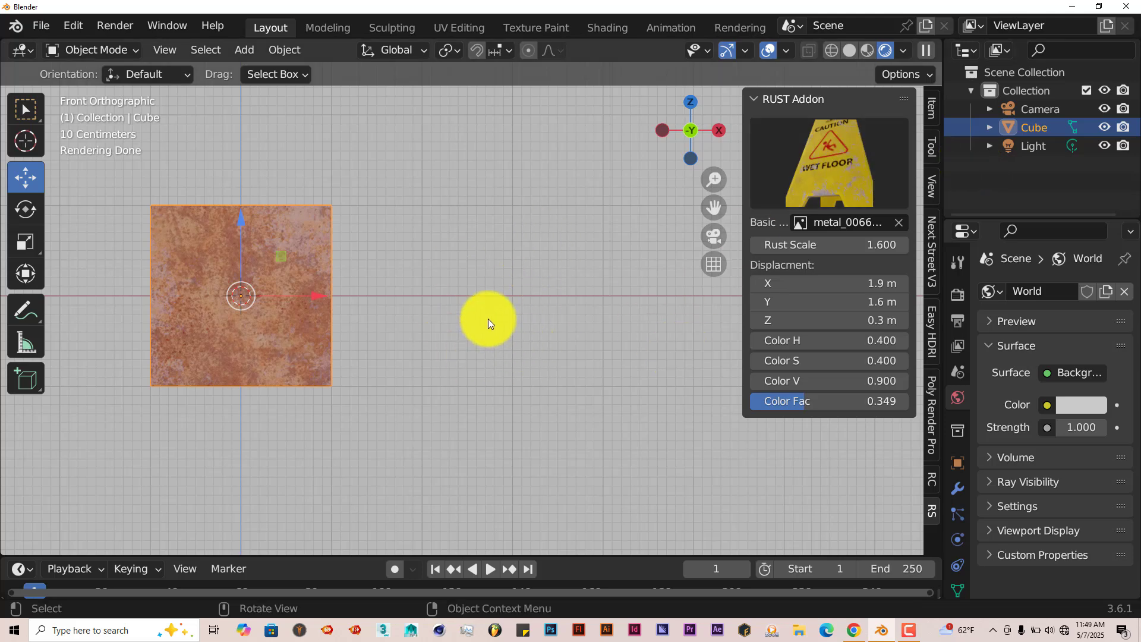
pyautogui.hotkey('shift', 'a')
pyautogui.moveTo(475, 249)
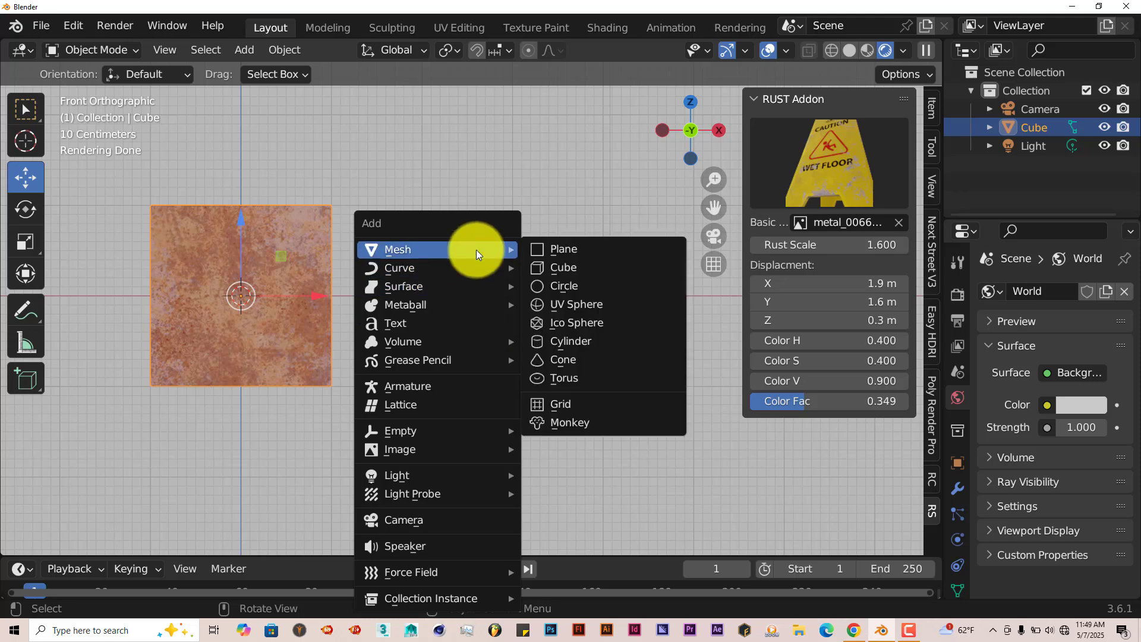
pyautogui.click(573, 422)
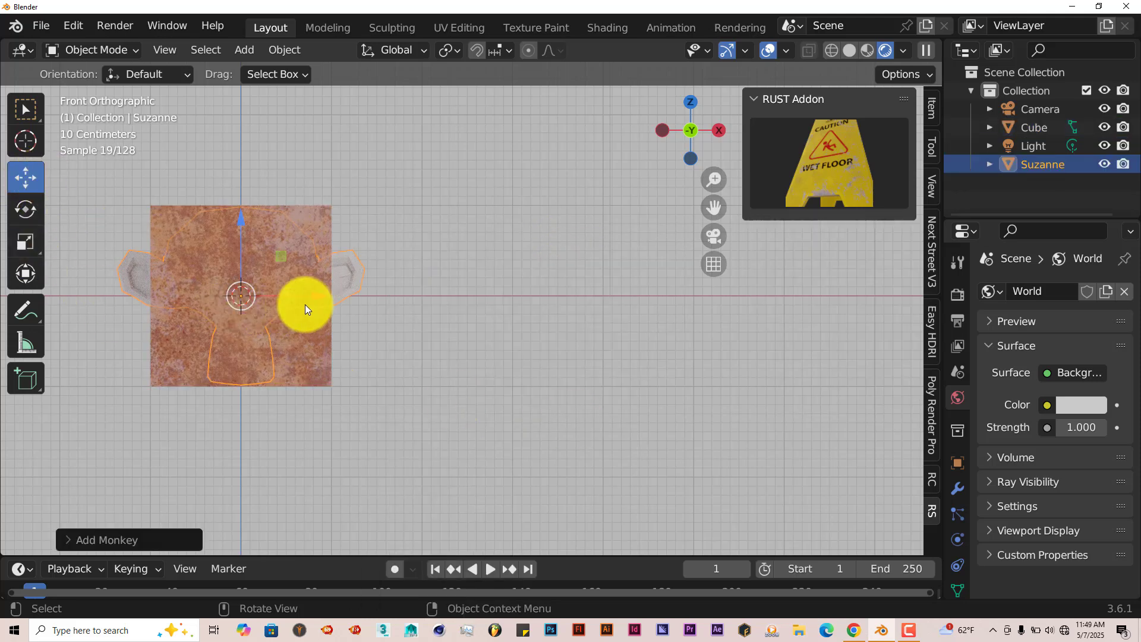
pyautogui.moveTo(309, 297); pyautogui.dragTo(669, 313)
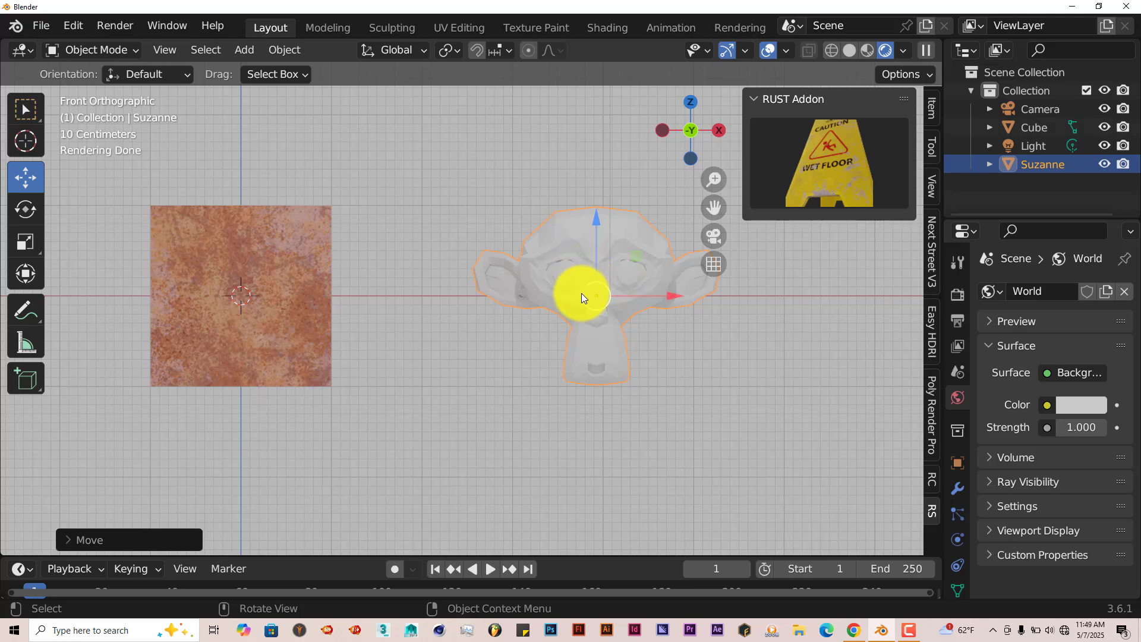
# Smooth the monkey with a Catmull-Clark Subdivision Surface modifier and apply the modifier
pyautogui.click(957, 488)
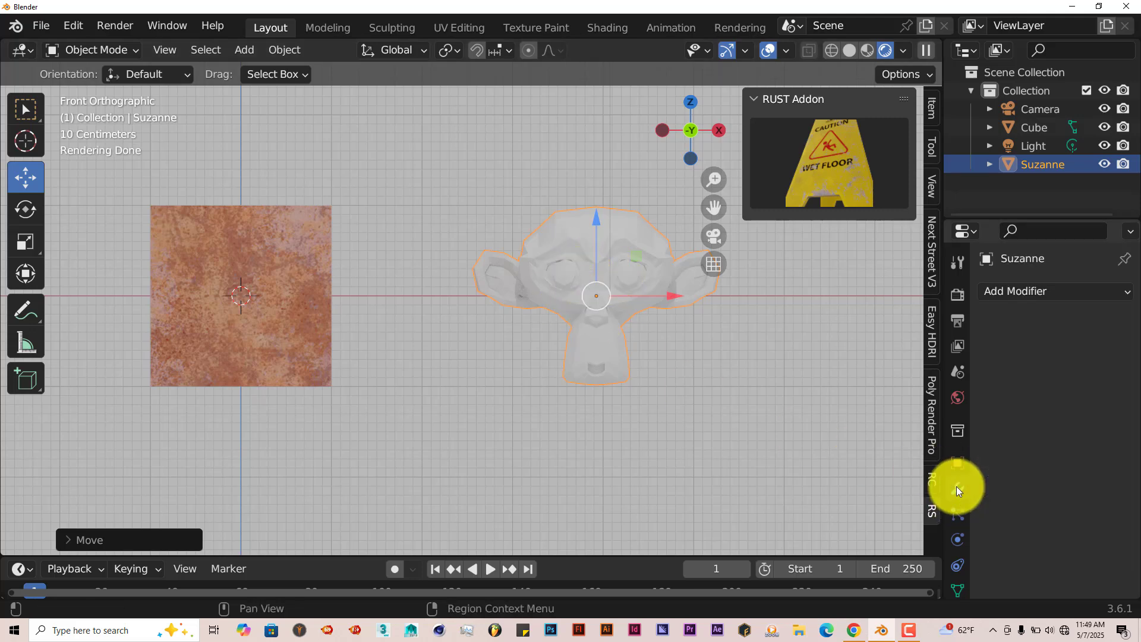
pyautogui.click(1033, 292)
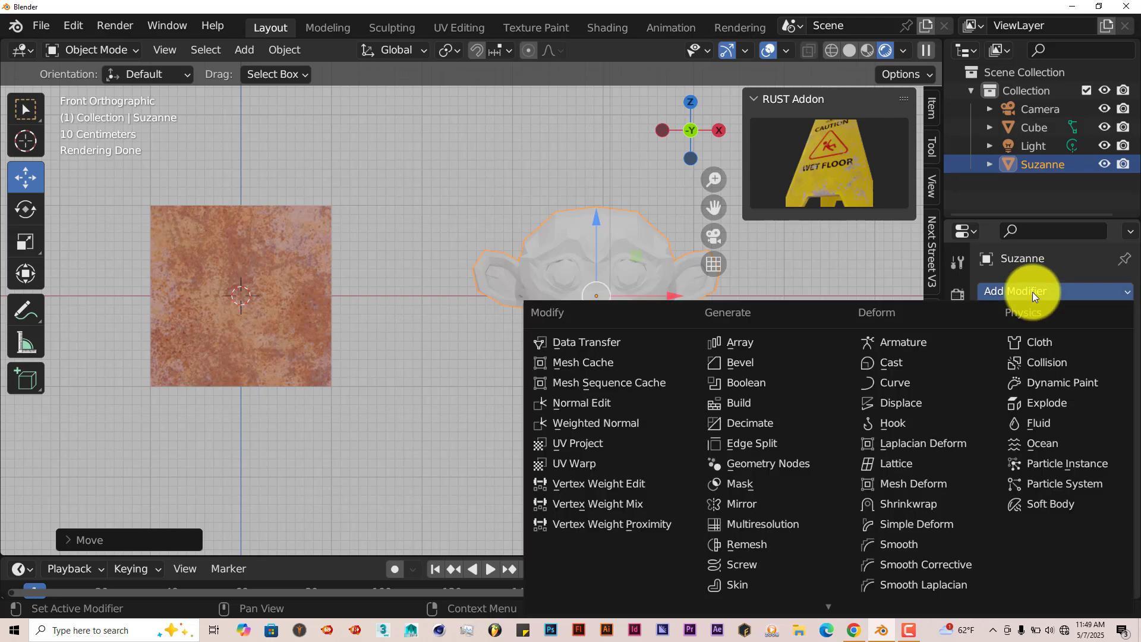
pyautogui.moveTo(849, 600)
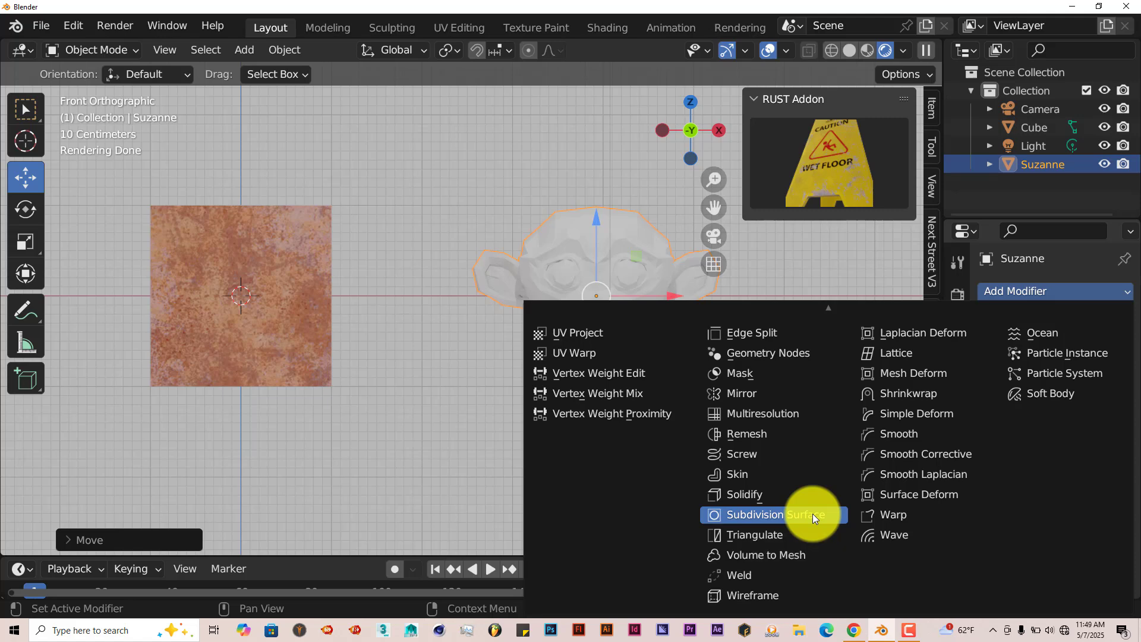
pyautogui.click(812, 514)
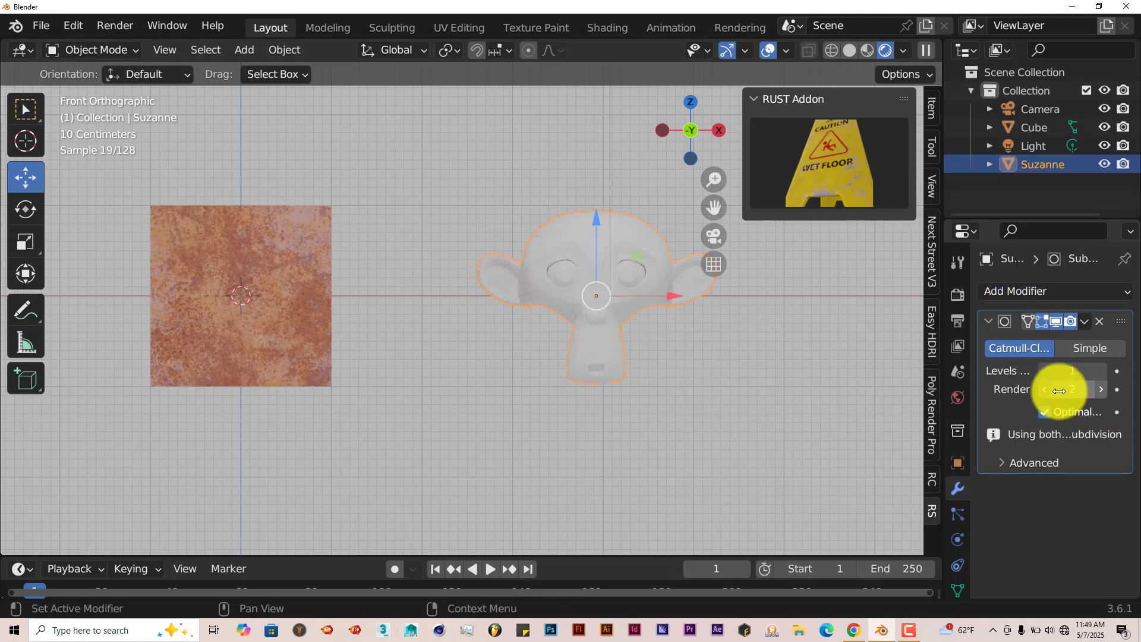
pyautogui.click(1042, 390)
pyautogui.click(1086, 323)
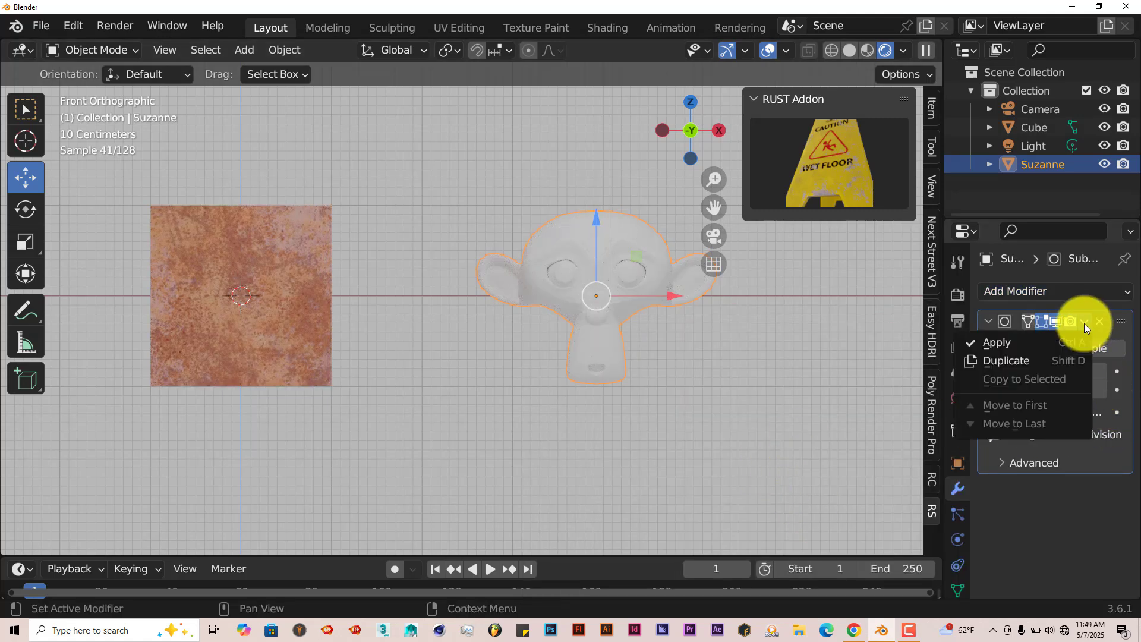
pyautogui.click(1046, 344)
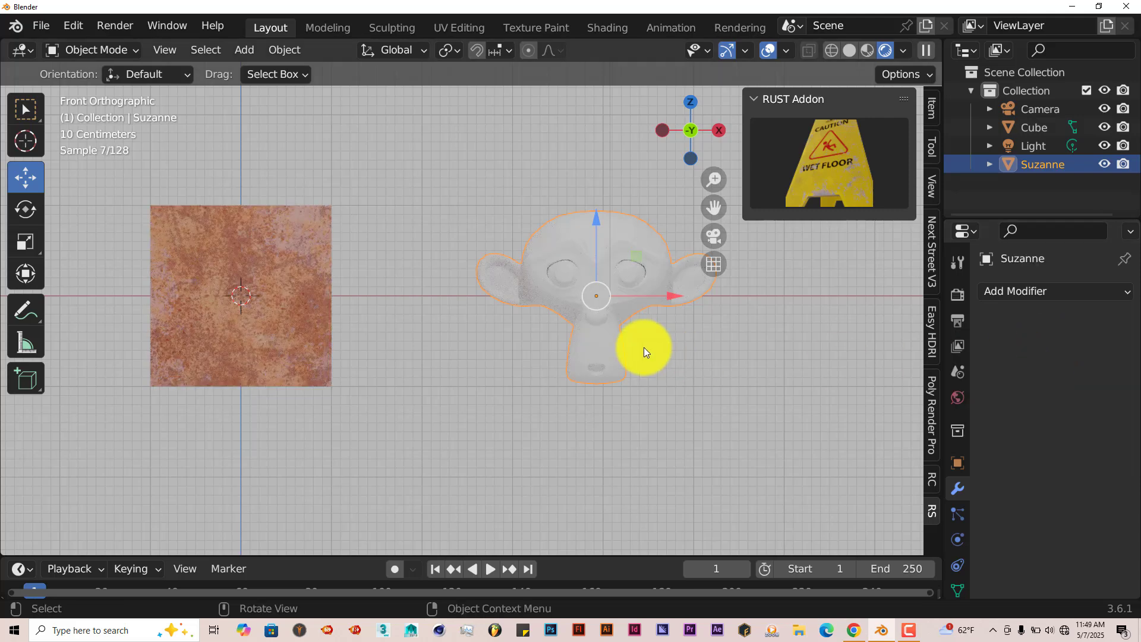
# Create a new material on the monkey and make its base color bright red
pyautogui.scroll(1, 648, 343)
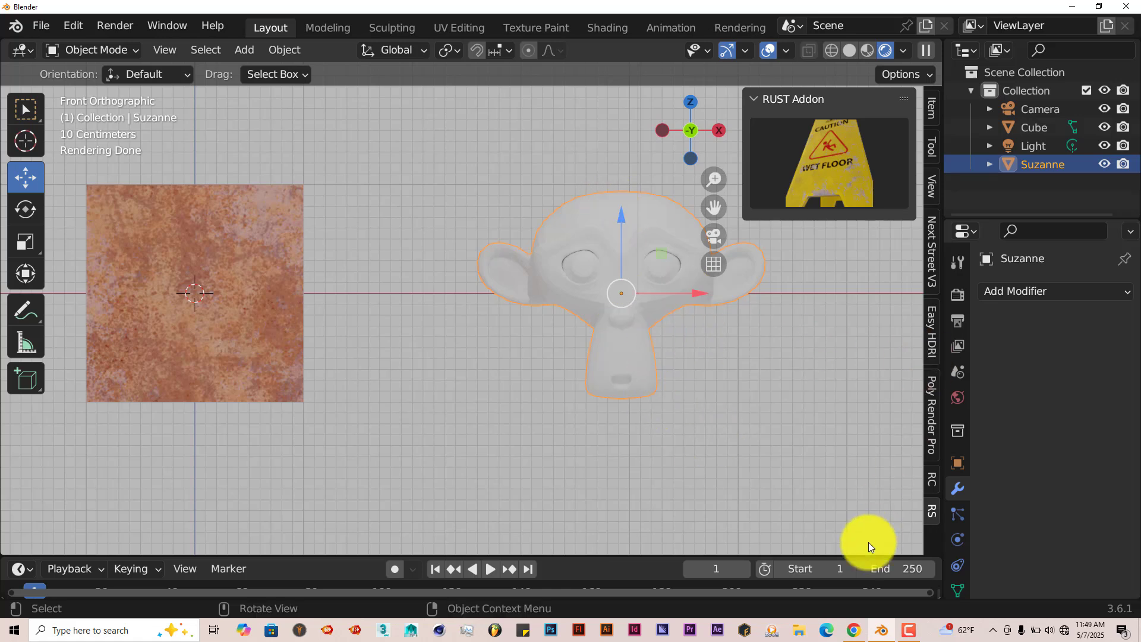
pyautogui.scroll(-3, 962, 555)
pyautogui.click(958, 539)
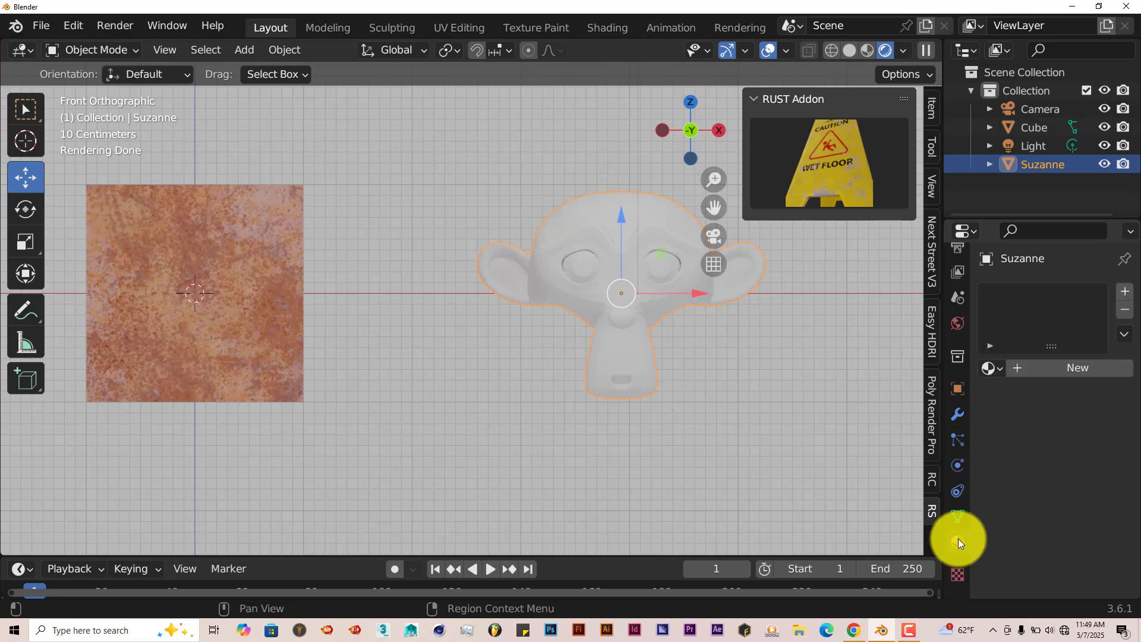
pyautogui.click(1054, 368)
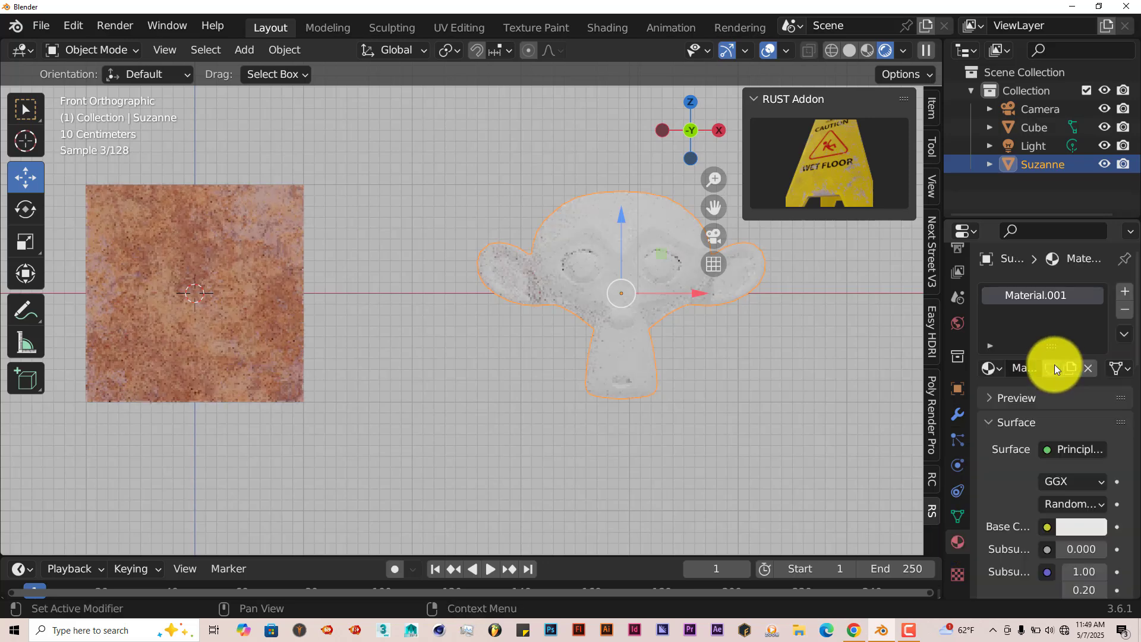
pyautogui.click(1079, 526)
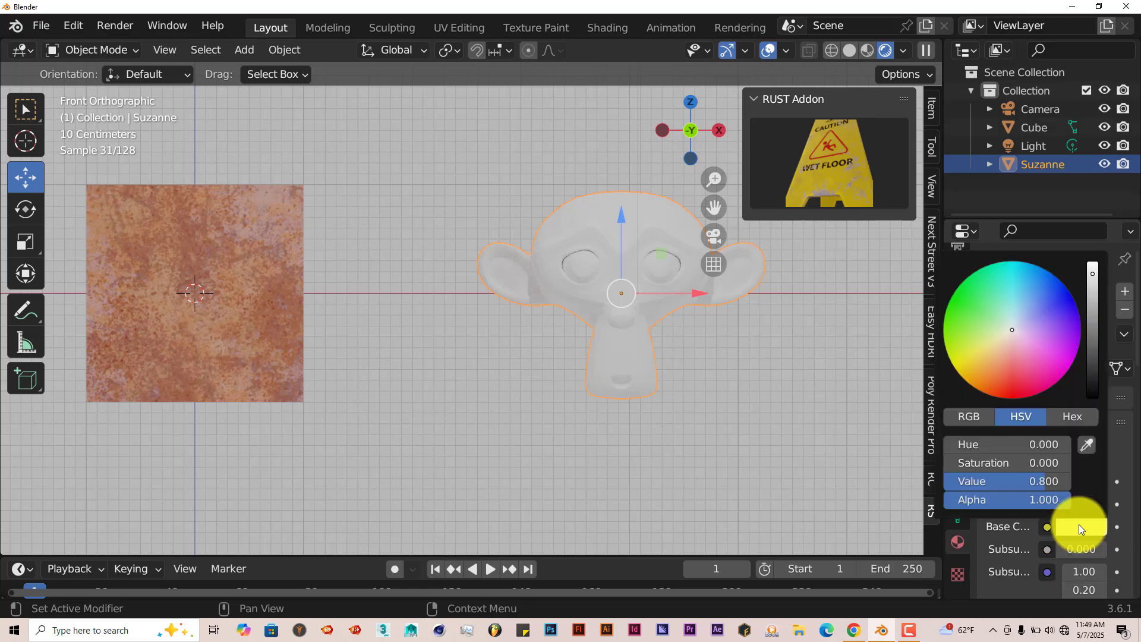
pyautogui.click(1015, 394)
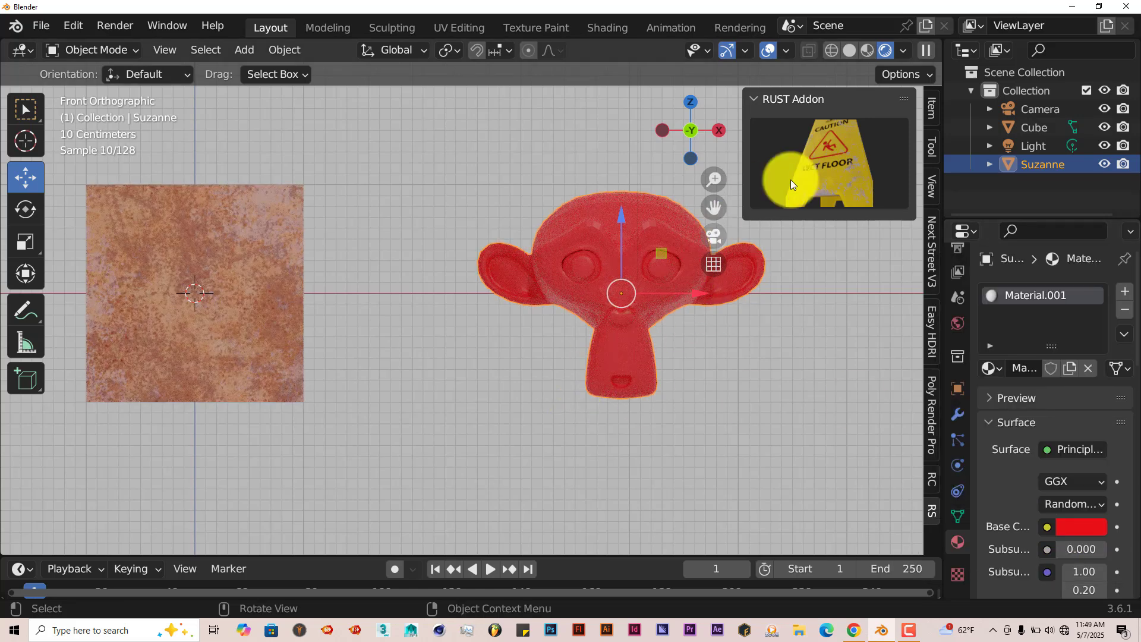
# Apply the RUST Addon material with the yellow wet floor sign thumbnail to the monkey
pyautogui.click(842, 159)
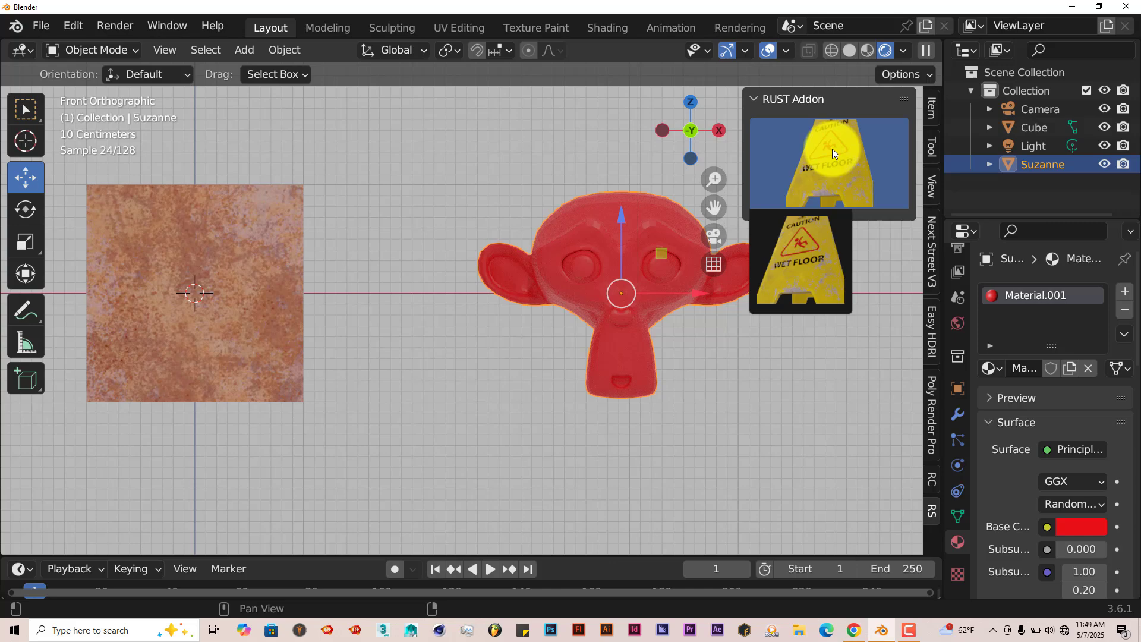
pyautogui.click(819, 241)
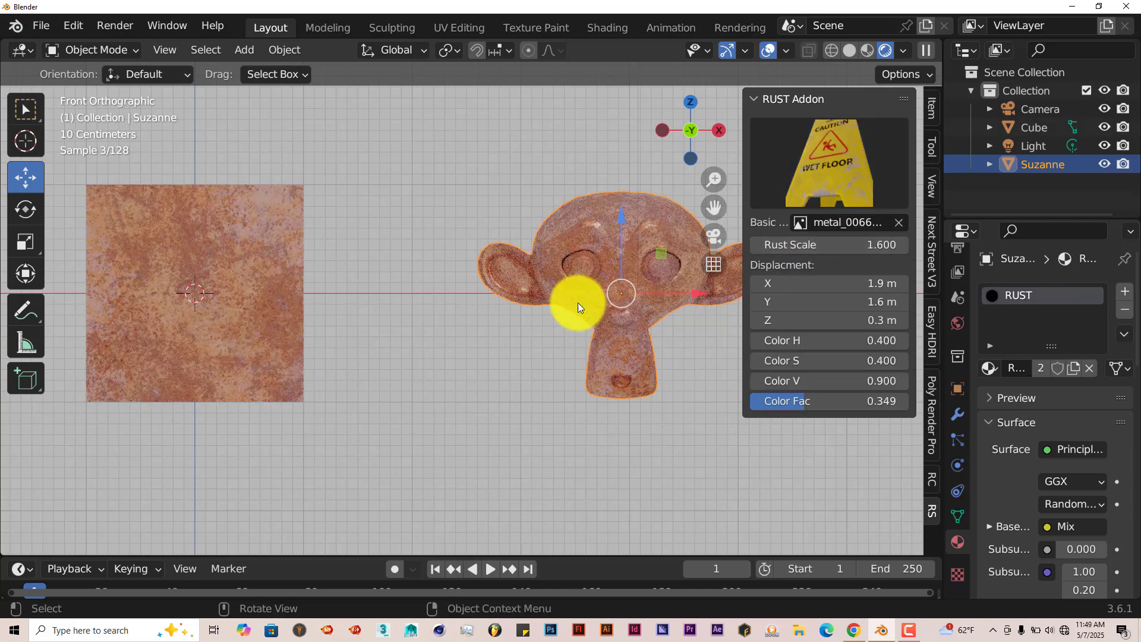
pyautogui.moveTo(578, 302); pyautogui.dragTo(543, 343, button='middle')
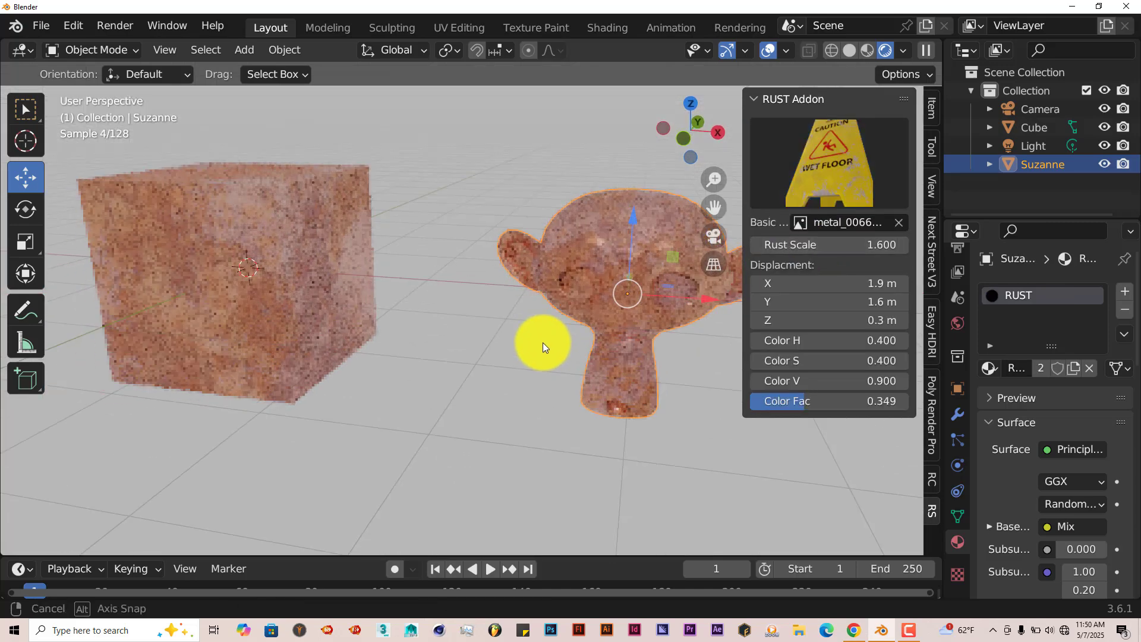
pyautogui.click(821, 222)
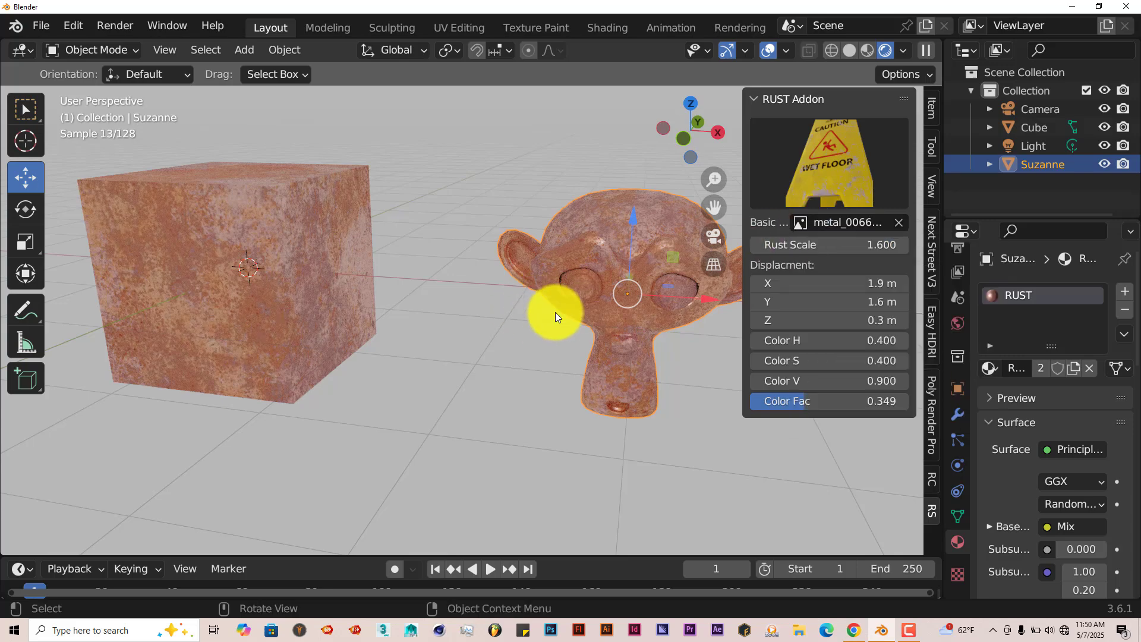
# Examine the rust on the monkey from several sides and compare it with the cube
pyautogui.moveTo(545, 316); pyautogui.dragTo(494, 307, button='middle')
pyautogui.moveTo(711, 212); pyautogui.dragTo(545, 334, button='middle')
pyautogui.scroll(3, 536, 404)
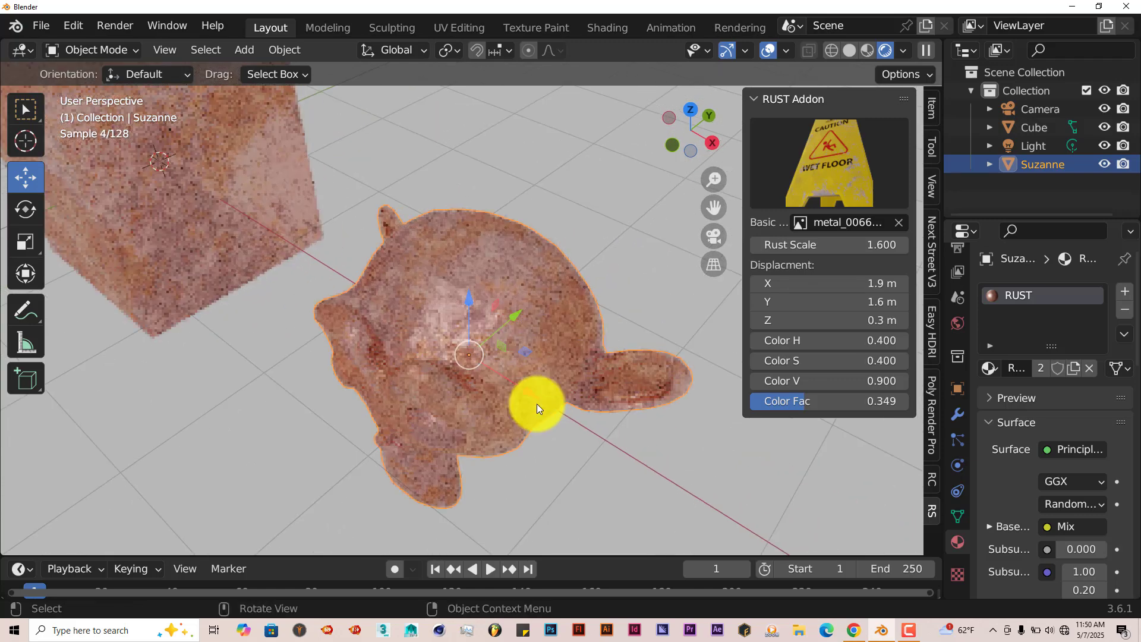
pyautogui.moveTo(537, 404); pyautogui.dragTo(514, 373, button='middle')
pyautogui.scroll(-4, 487, 414)
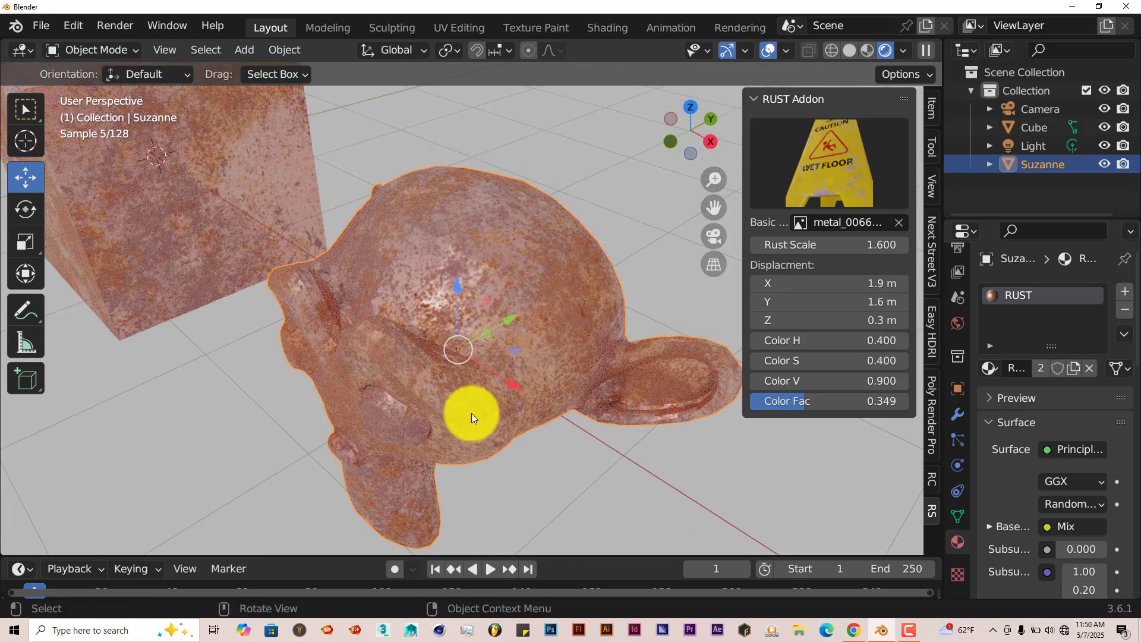
pyautogui.moveTo(433, 402); pyautogui.dragTo(511, 392, button='middle')
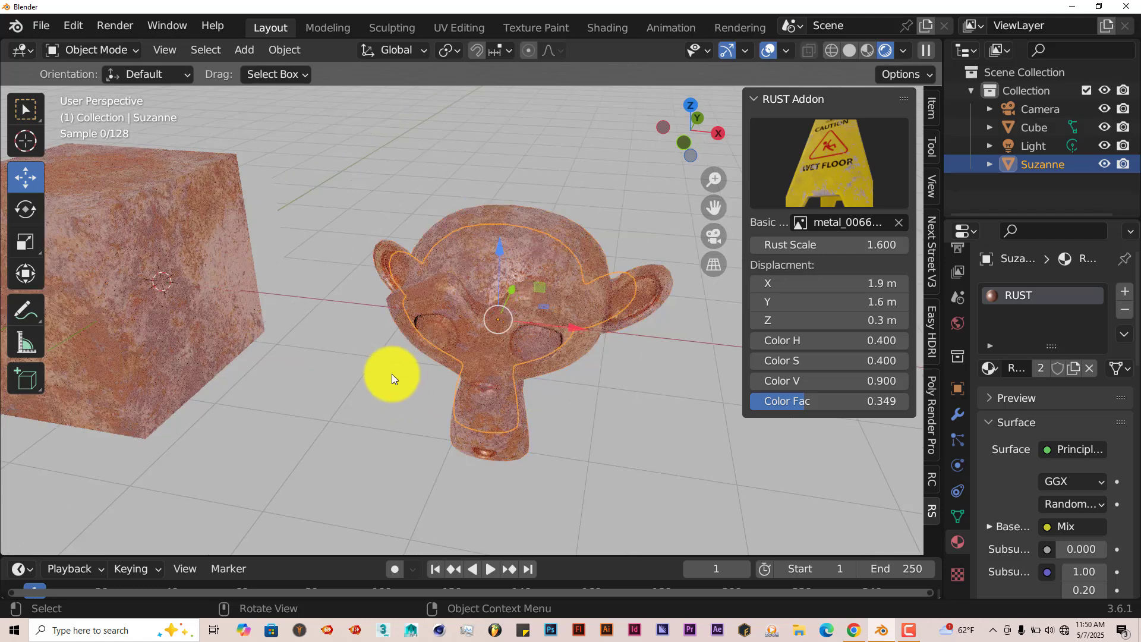
pyautogui.scroll(-2, 382, 377)
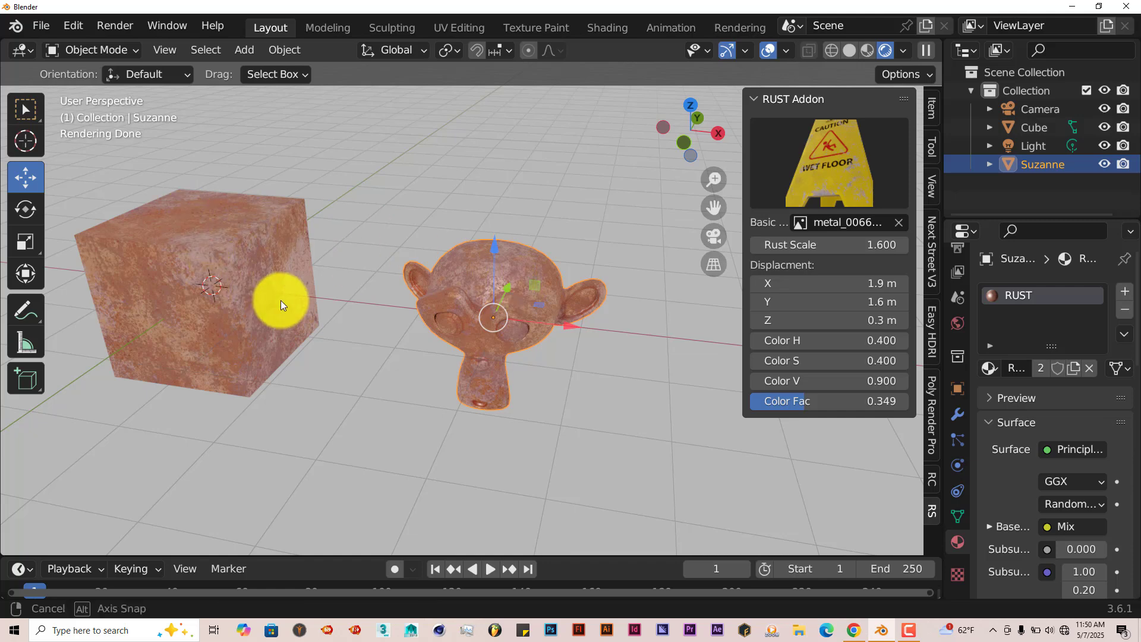
# Set the X displacement of the rust material shared by the monkey and cube to 4.4 m
pyautogui.moveTo(280, 300); pyautogui.dragTo(293, 287, button='middle')
pyautogui.moveTo(810, 283); pyautogui.dragTo(449, 273)
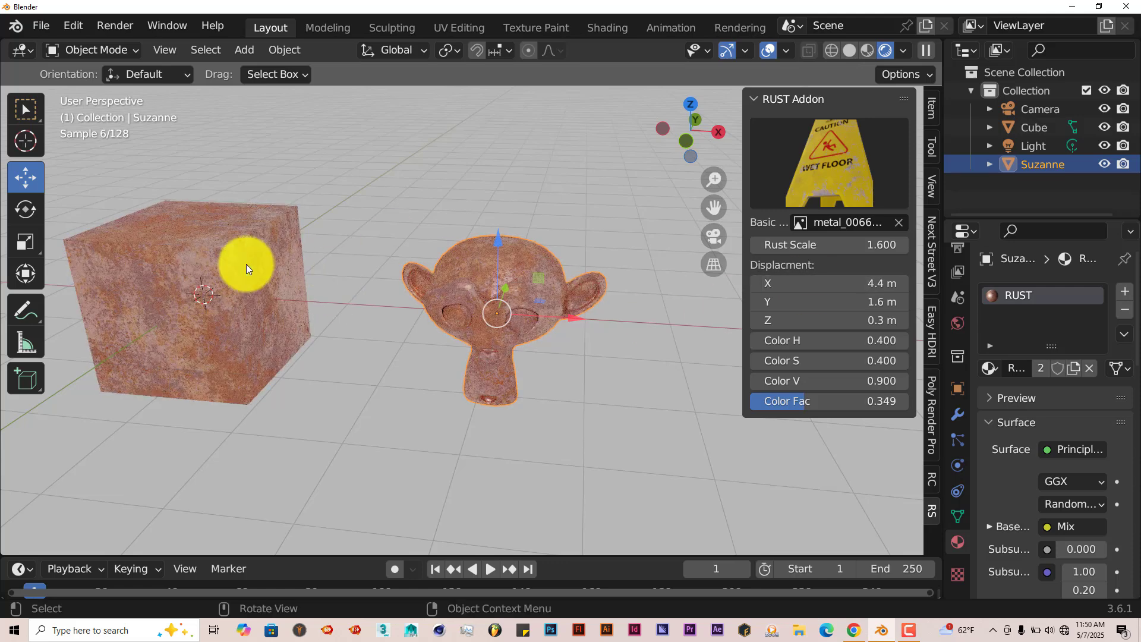
# Set the Y displacement of the rust material on the monkey and cube to 5.9 m
pyautogui.moveTo(811, 304); pyautogui.dragTo(423, 284)
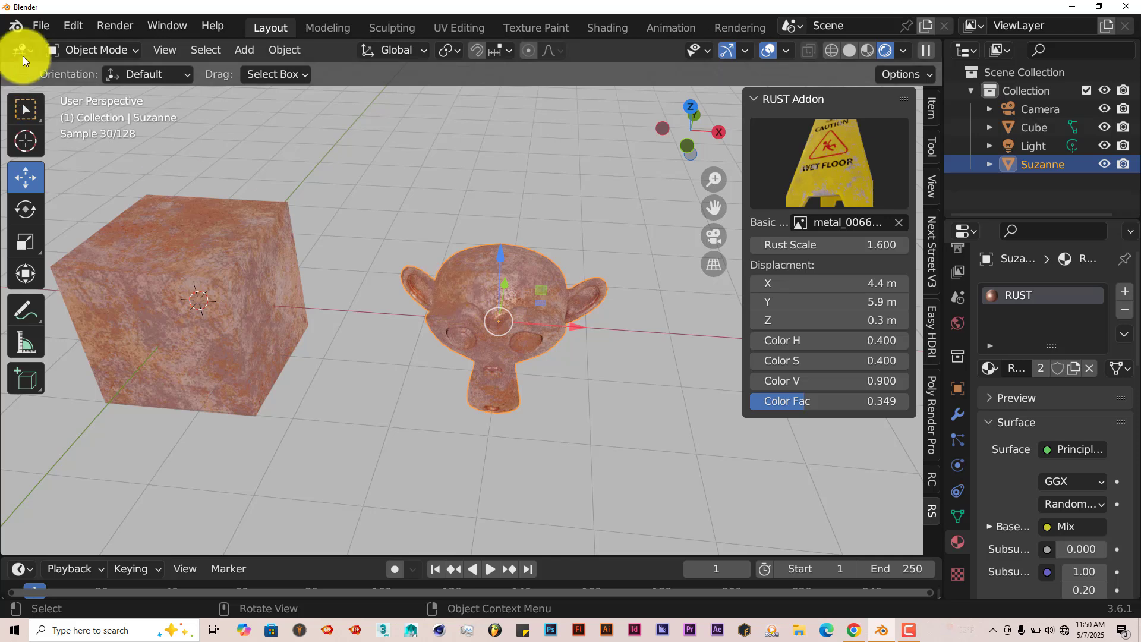
# Open the recent file rust addon shirt.blend, discarding the changes in the current scene
pyautogui.click(32, 24)
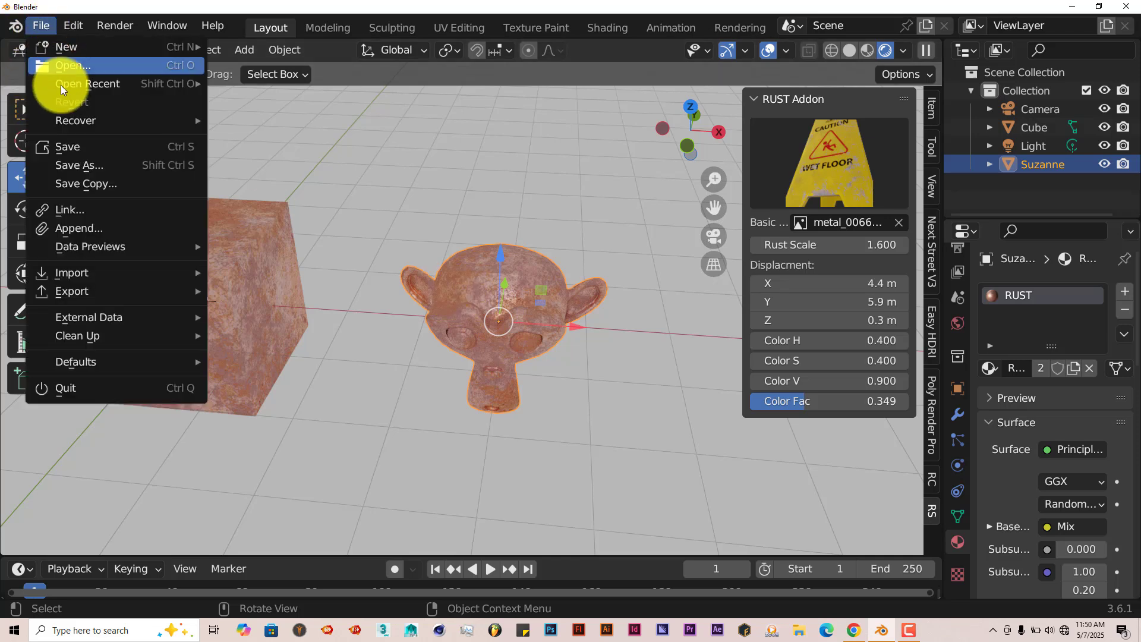
pyautogui.moveTo(62, 85)
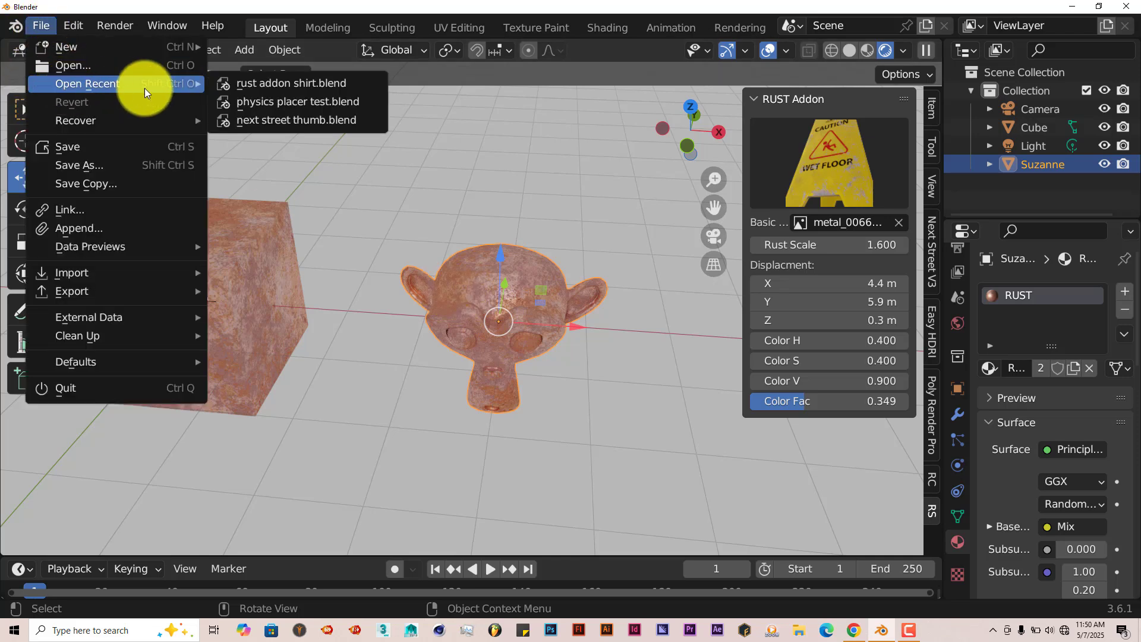
pyautogui.click(251, 81)
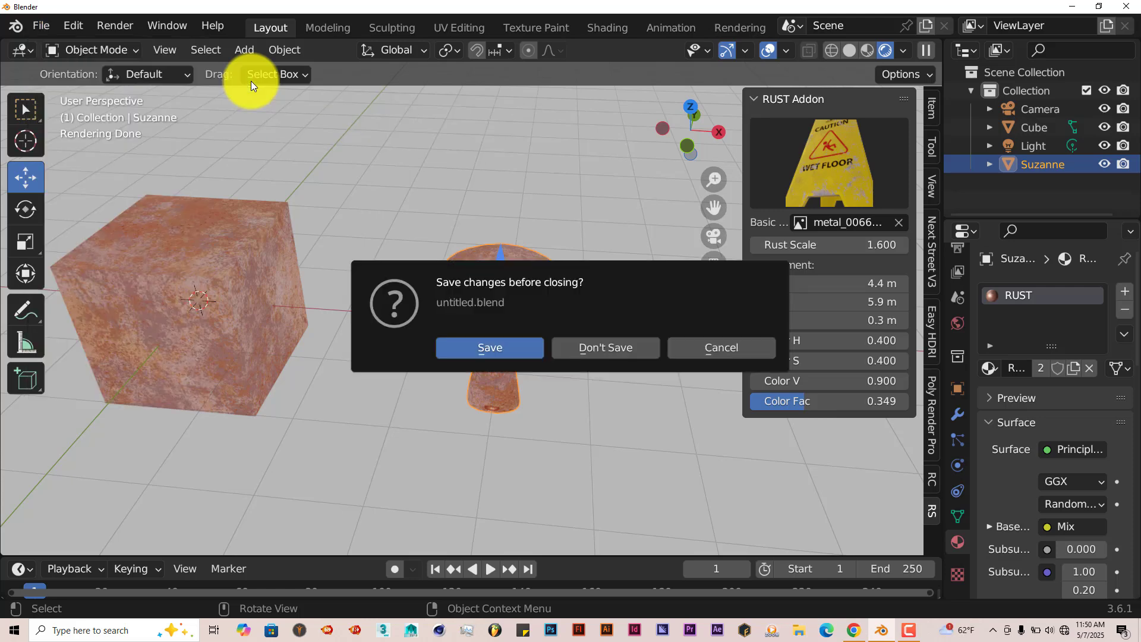
pyautogui.click(601, 351)
pyautogui.scroll(-3, 519, 387)
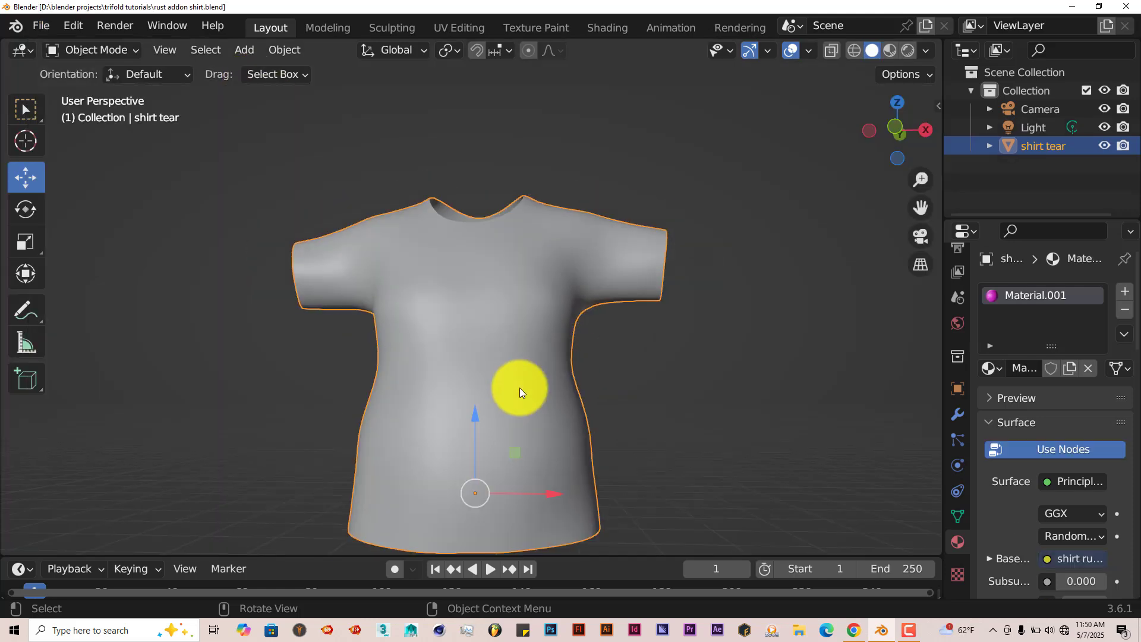
pyautogui.moveTo(520, 387)
pyautogui.mouseDown(button='middle')
pyautogui.moveTo(511, 349)
pyautogui.moveTo(506, 386)
pyautogui.mouseUp(button='middle')
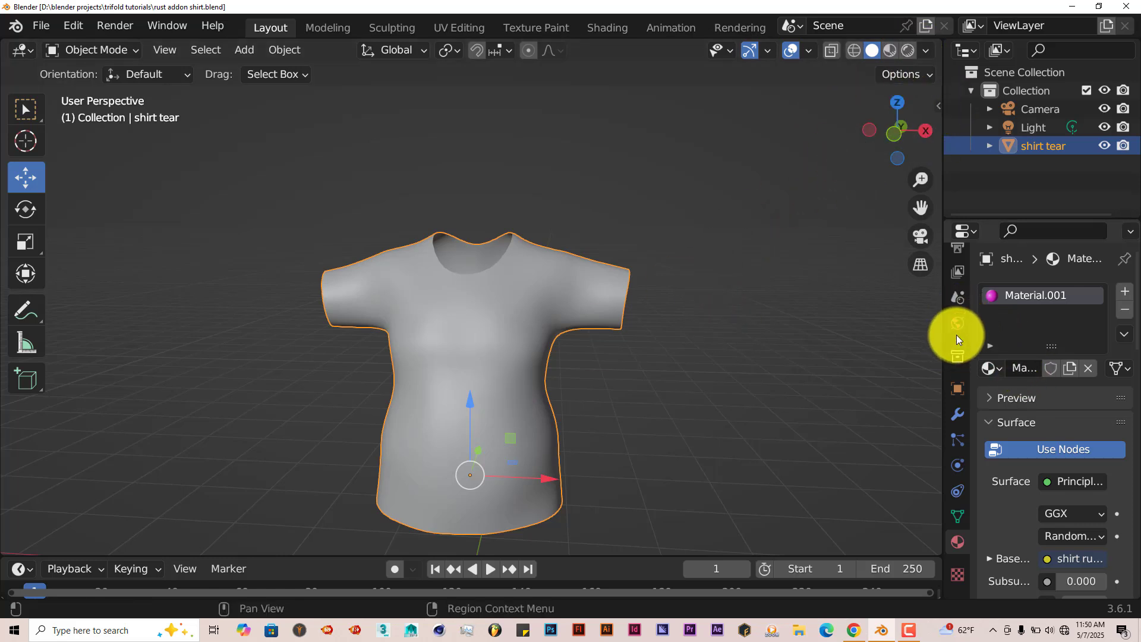
# Switch the render engine to Cycles with GPU Compute and set the viewport's maximum samples to 128
pyautogui.scroll(3, 957, 339)
pyautogui.click(957, 294)
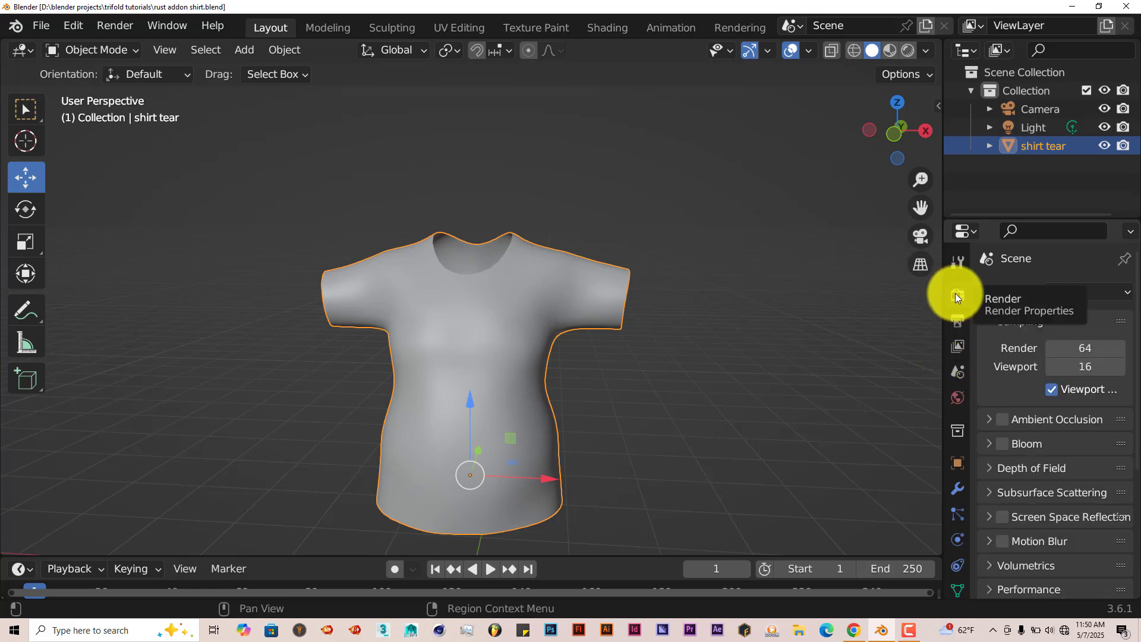
pyautogui.click(1065, 292)
pyautogui.click(1051, 354)
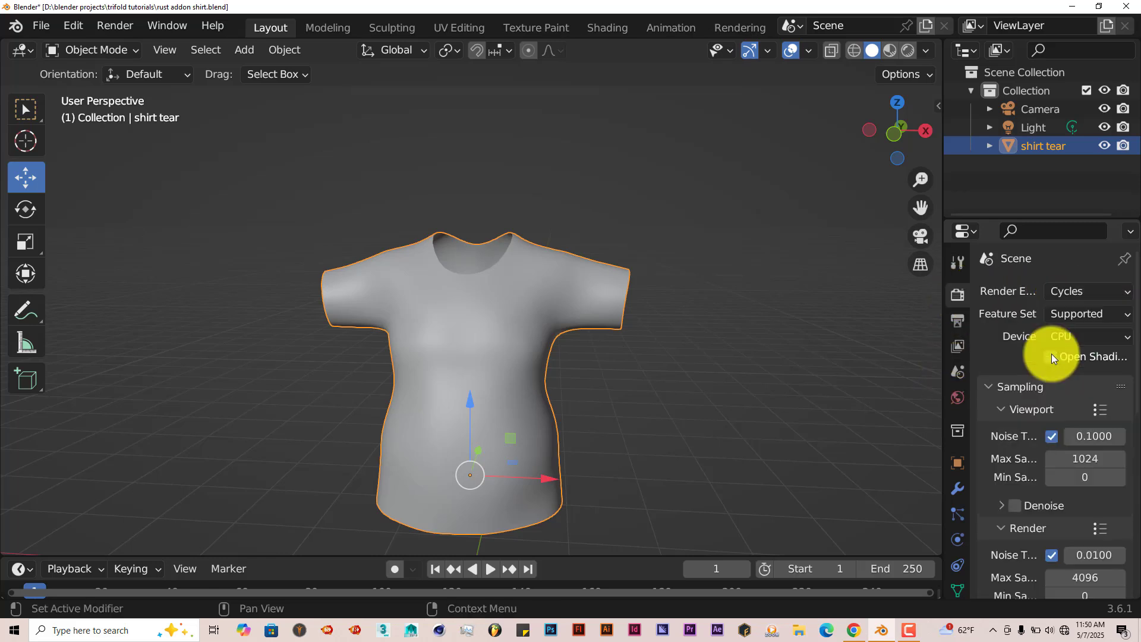
pyautogui.click(1078, 335)
pyautogui.click(1069, 379)
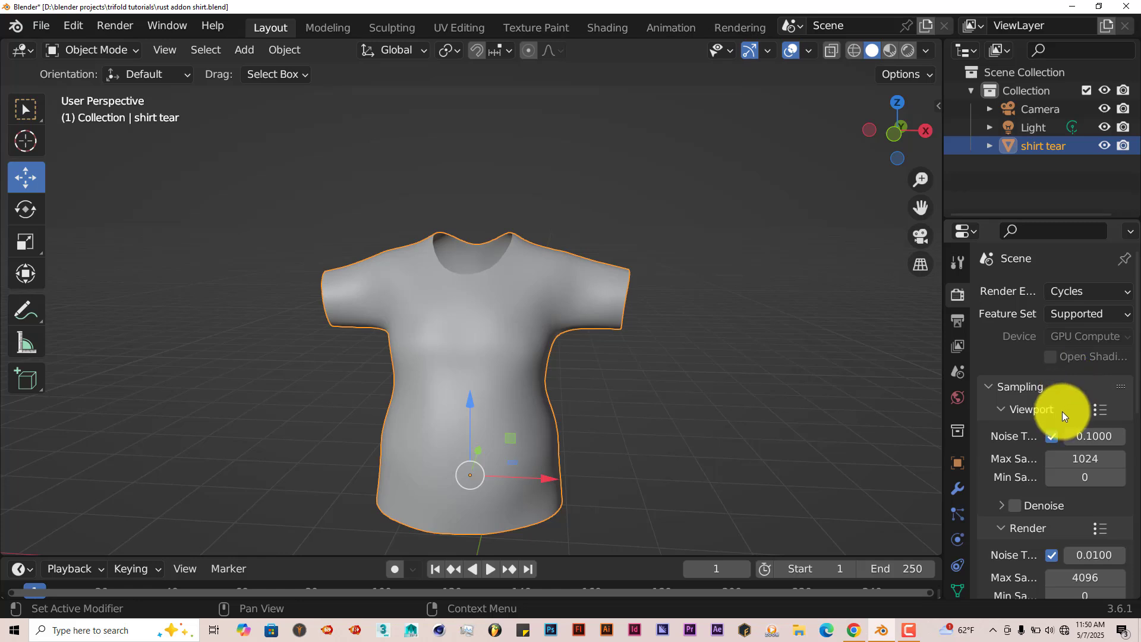
pyautogui.click(1089, 460)
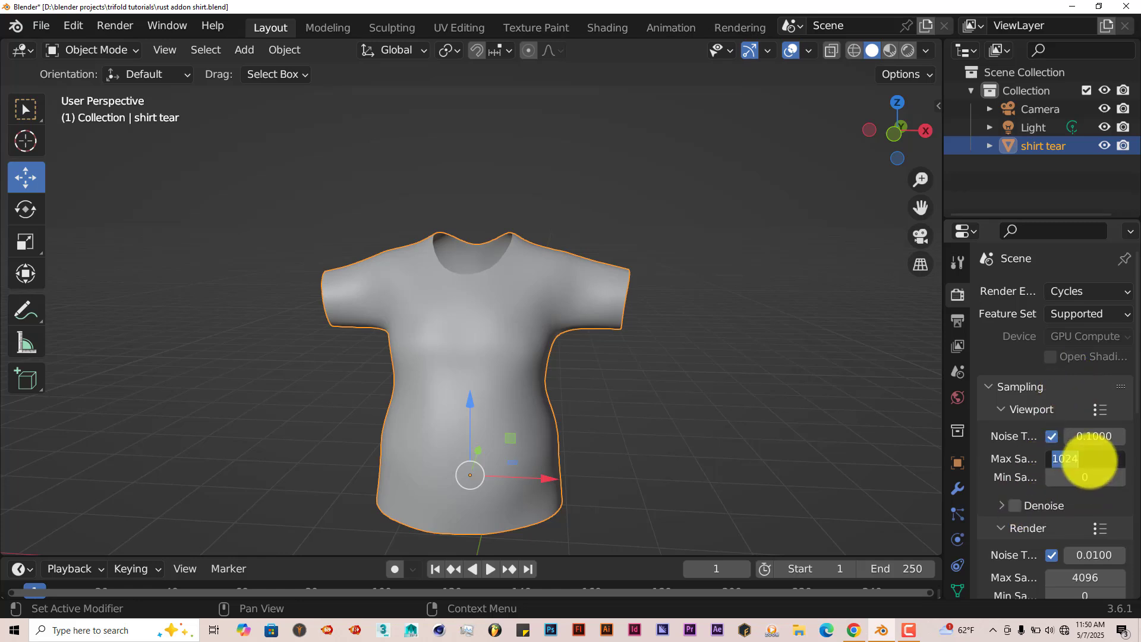
pyautogui.press('Return')
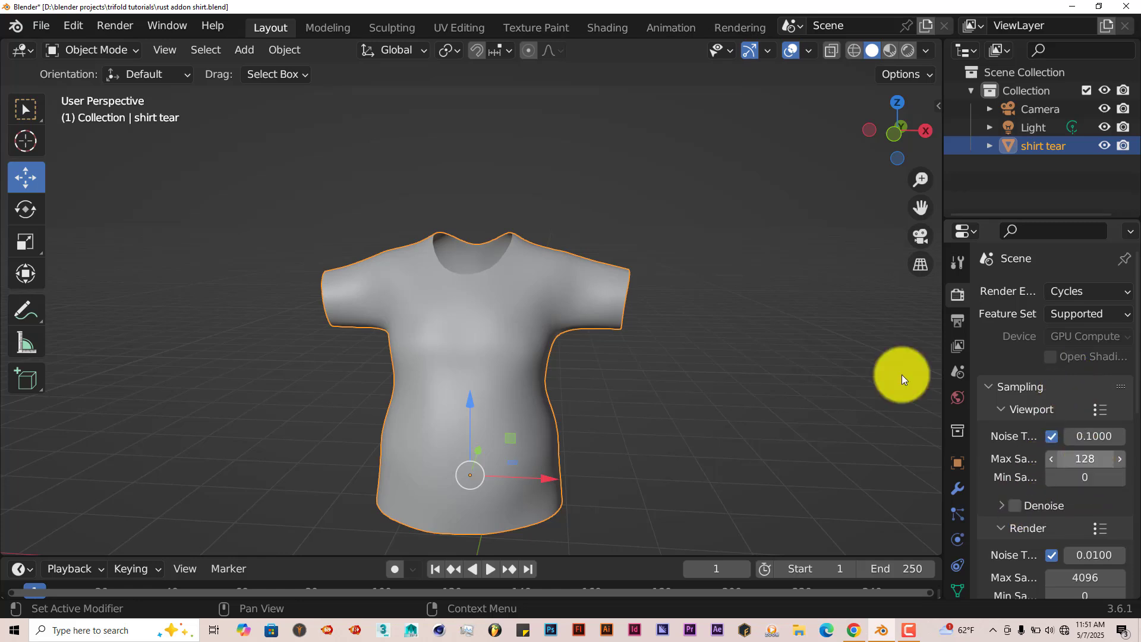
# Display the world settings and show the shirt in Rendered viewport shading
pyautogui.click(958, 398)
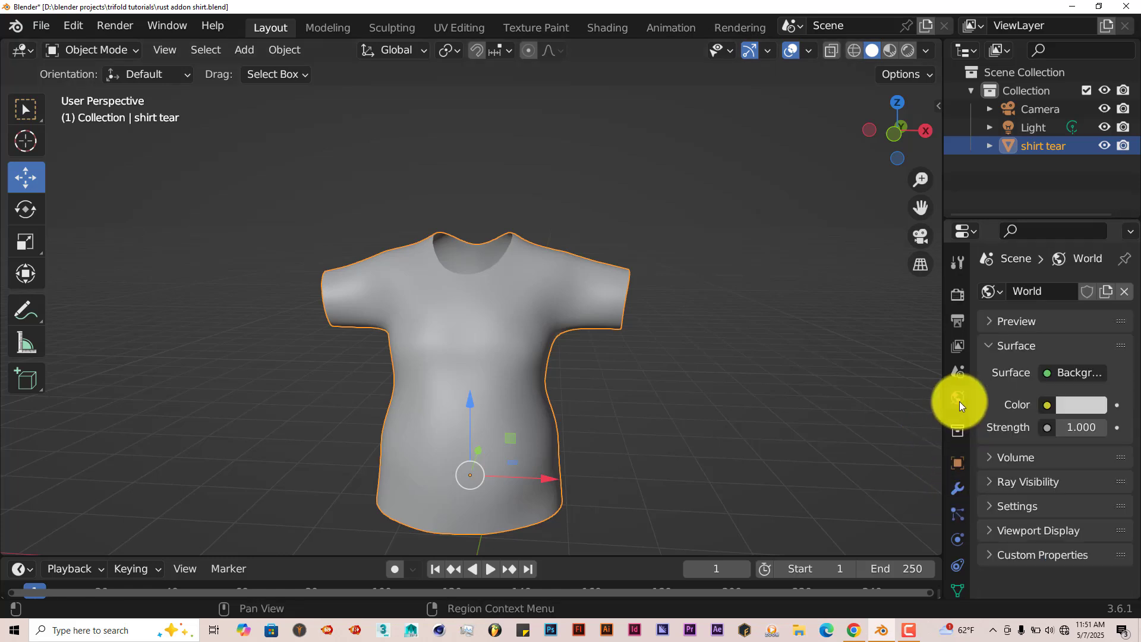
pyautogui.moveTo(570, 330); pyautogui.dragTo(538, 321, button='middle')
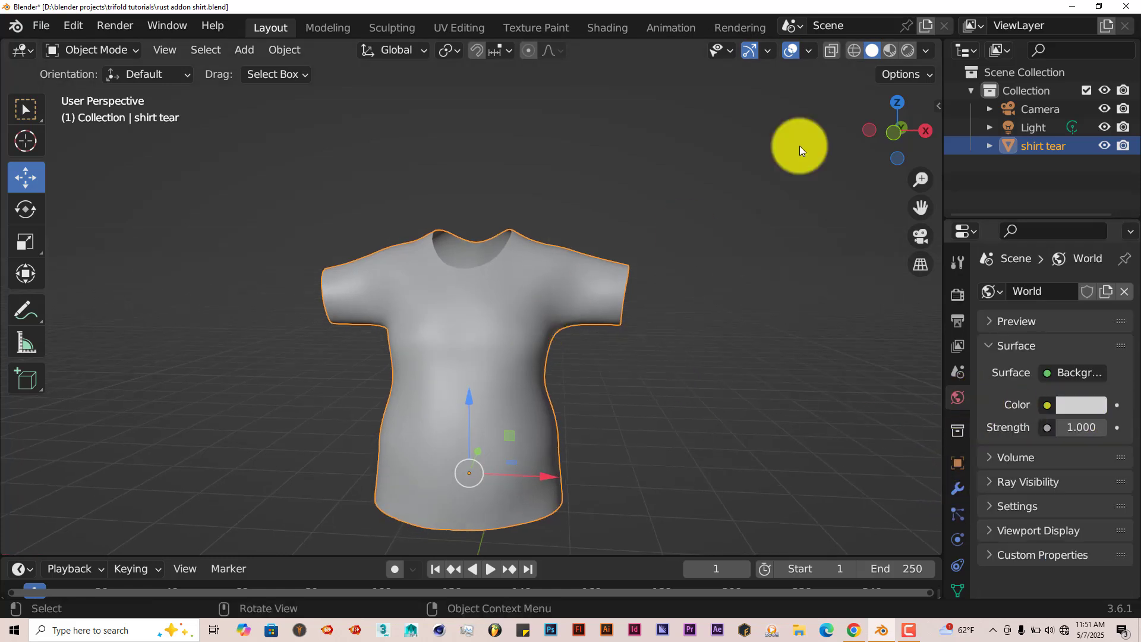
pyautogui.click(902, 50)
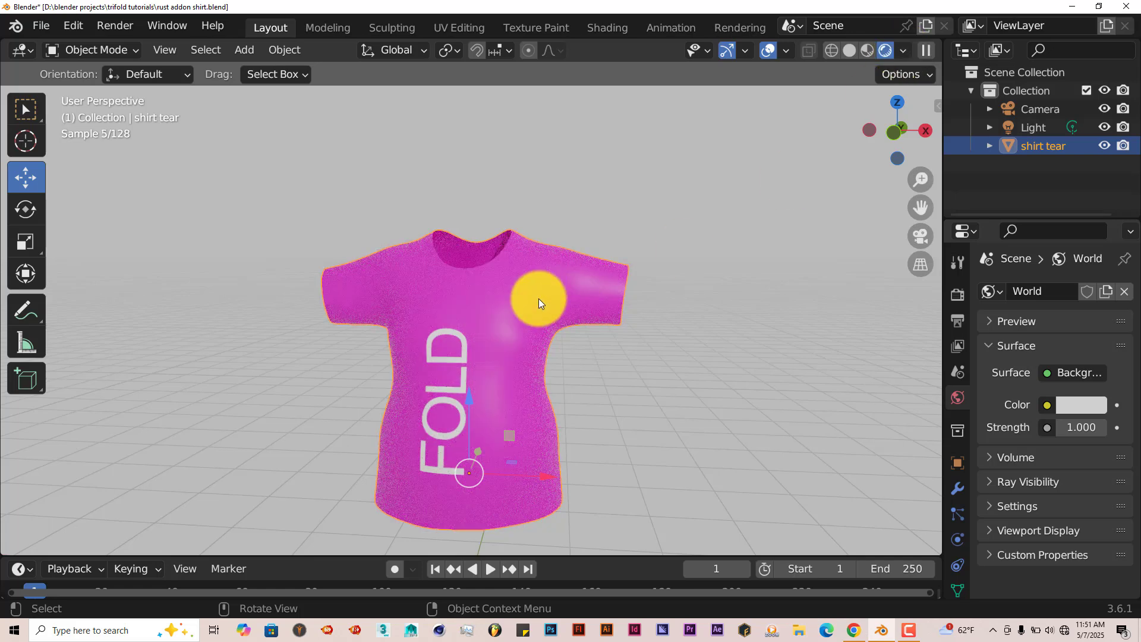
pyautogui.moveTo(498, 292); pyautogui.dragTo(488, 319, button='middle')
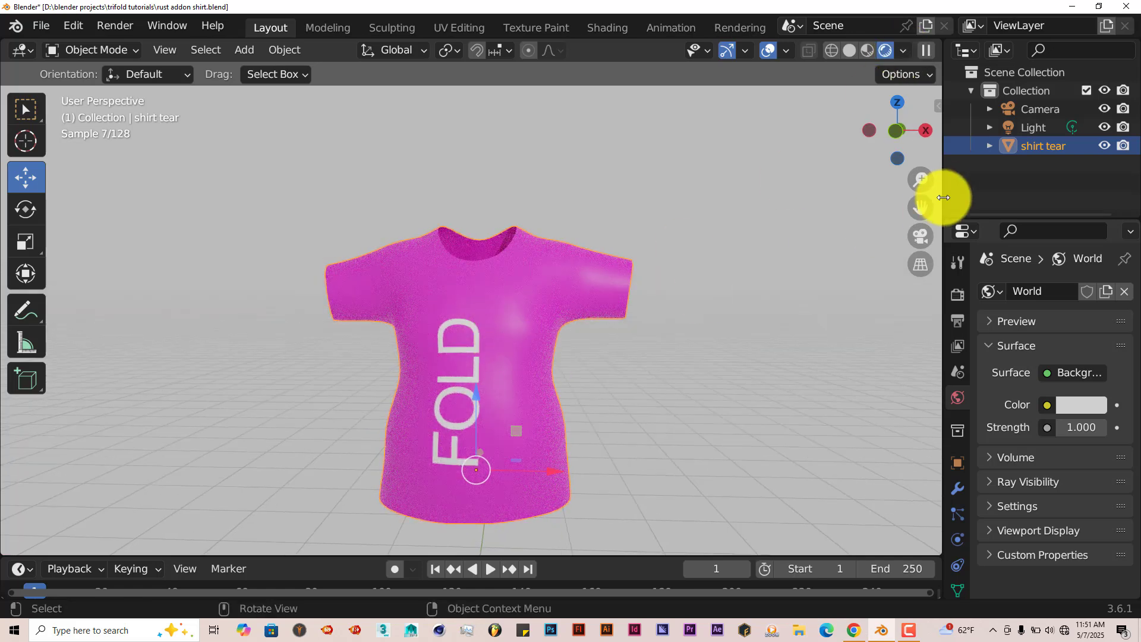
# Apply the RUST Addon material with the yellow wet floor sign thumbnail to the shirt
pyautogui.click(935, 103)
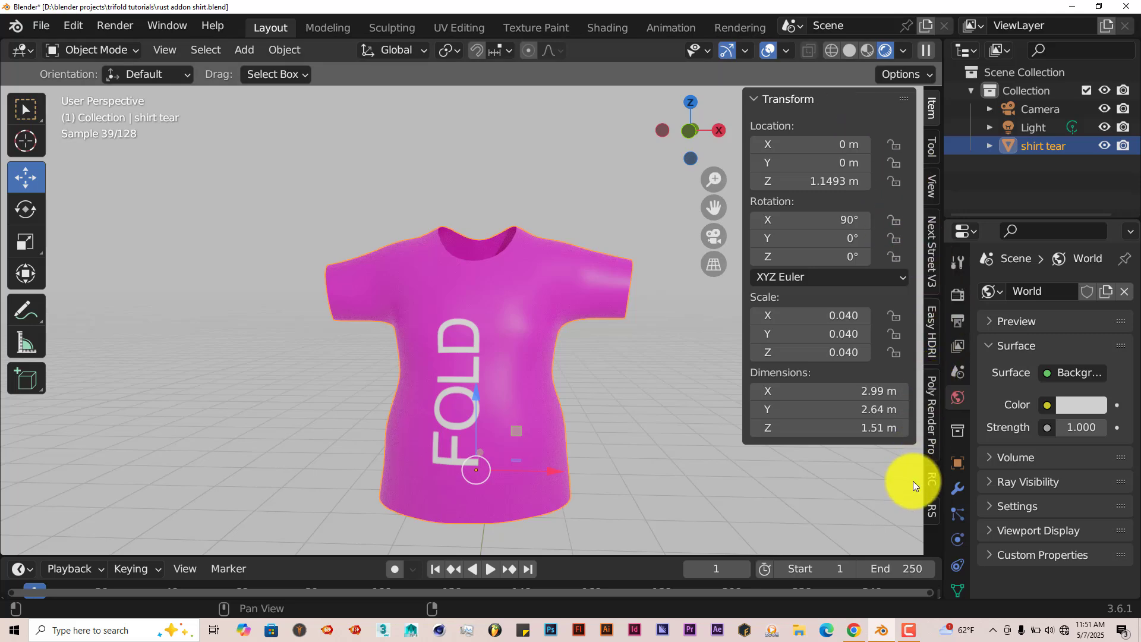
pyautogui.click(933, 513)
pyautogui.click(847, 190)
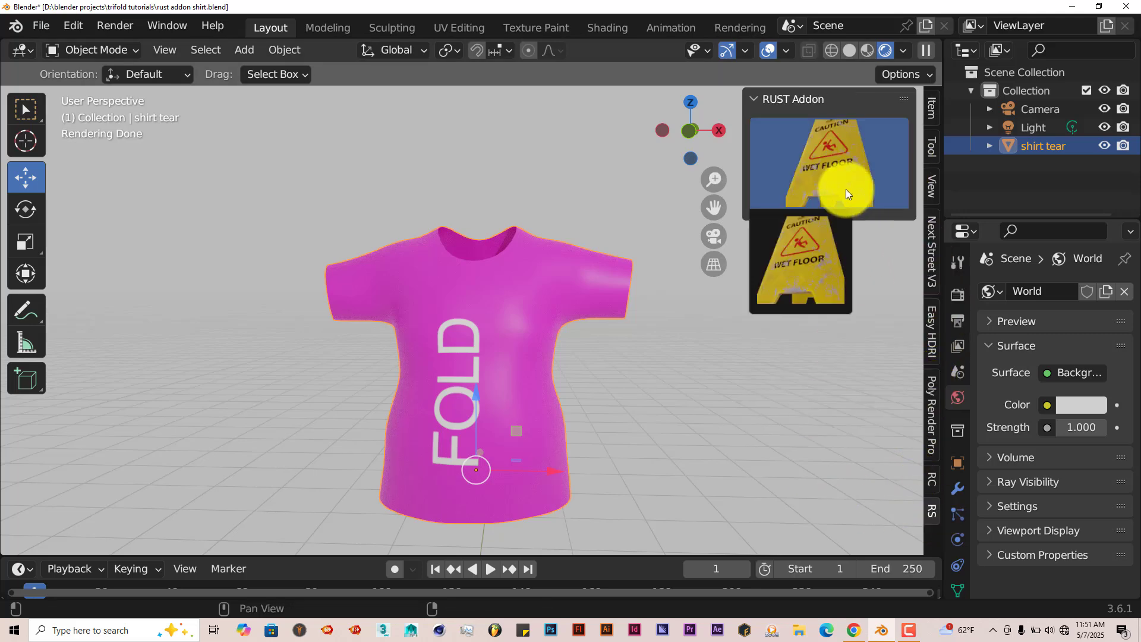
pyautogui.click(796, 247)
pyautogui.click(489, 369)
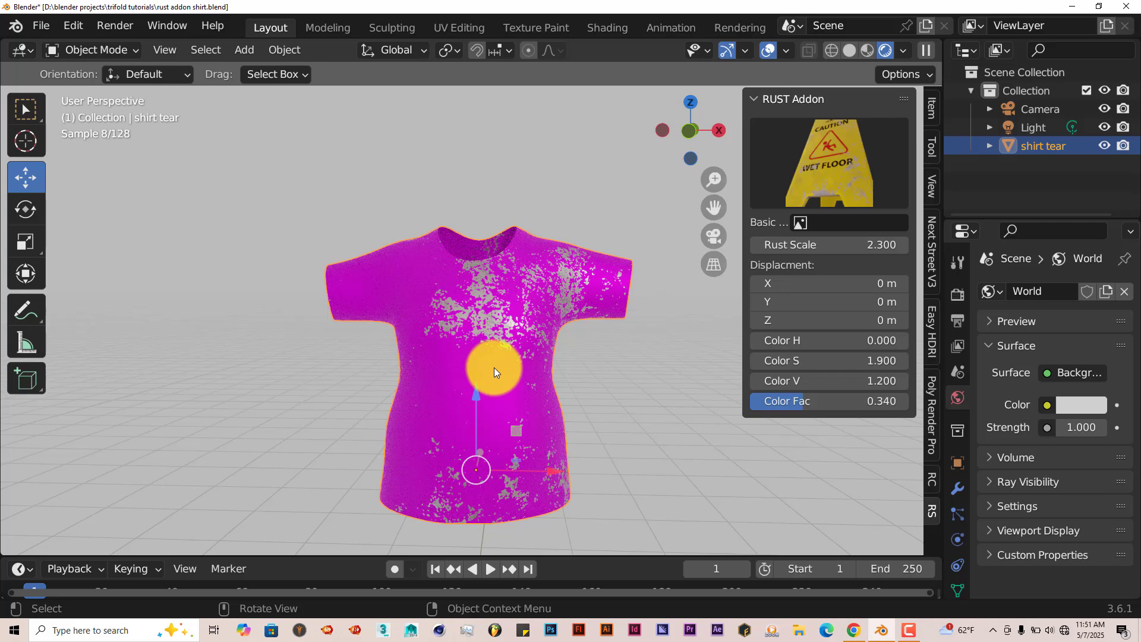
pyautogui.scroll(2, 494, 368)
pyautogui.moveTo(494, 367); pyautogui.dragTo(488, 345, button='middle')
pyautogui.scroll(-1, 487, 344)
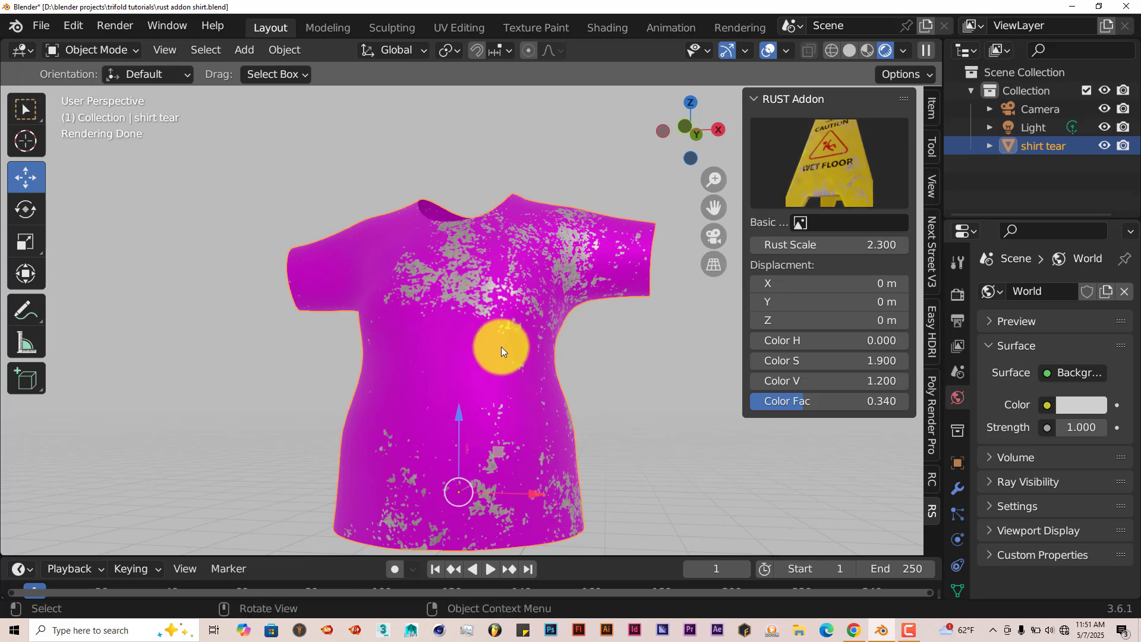
# Assign the image shirt rust COL.png as the basic texture of the shirt's rust material
pyautogui.click(828, 225)
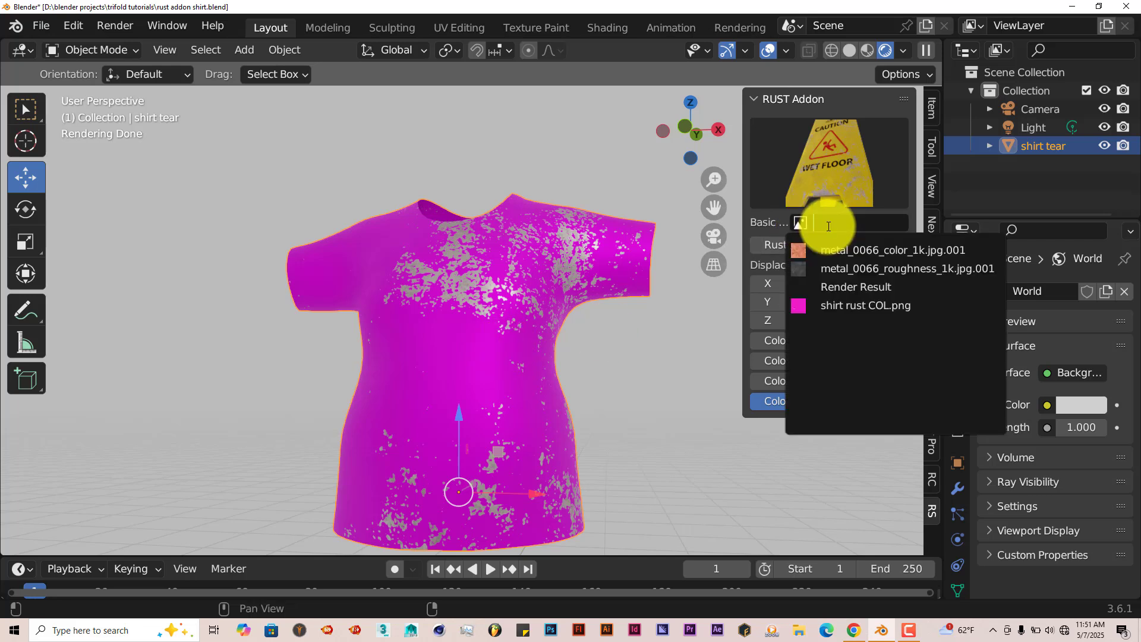
pyautogui.click(825, 307)
pyautogui.moveTo(410, 365); pyautogui.dragTo(430, 369, button='middle')
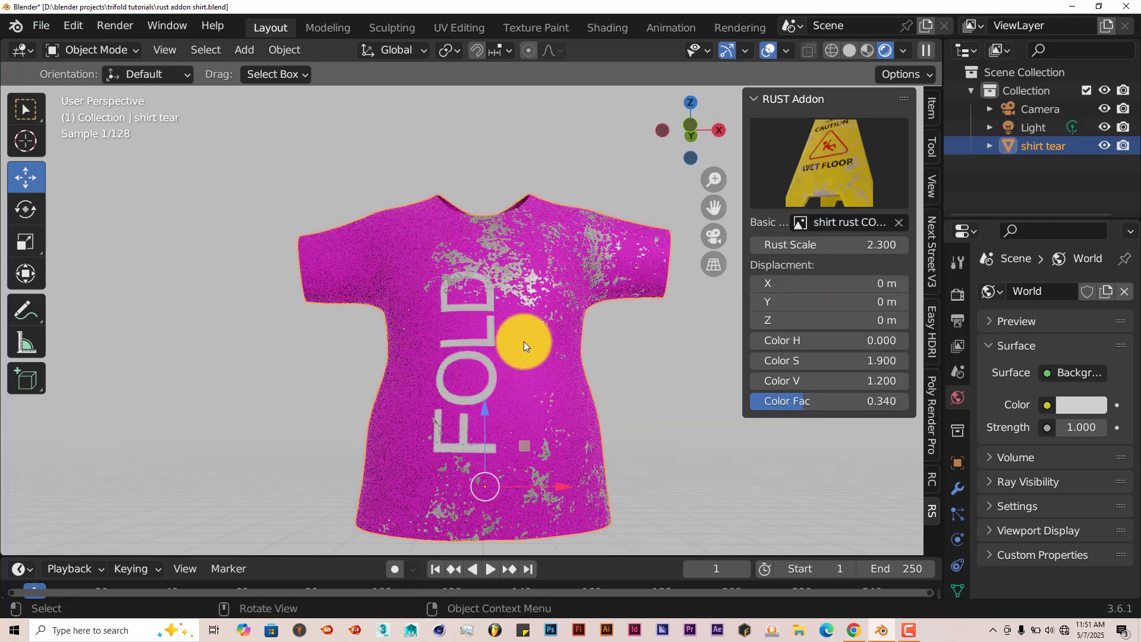
pyautogui.moveTo(547, 392); pyautogui.dragTo(483, 376, button='middle')
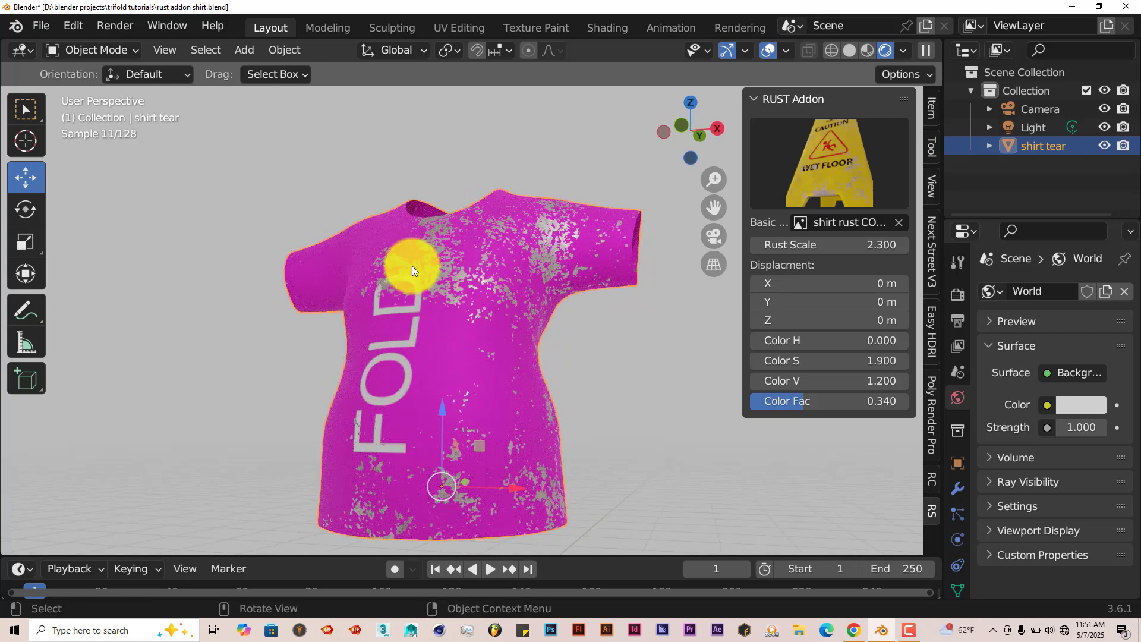
pyautogui.moveTo(444, 387); pyautogui.dragTo(484, 370, button='middle')
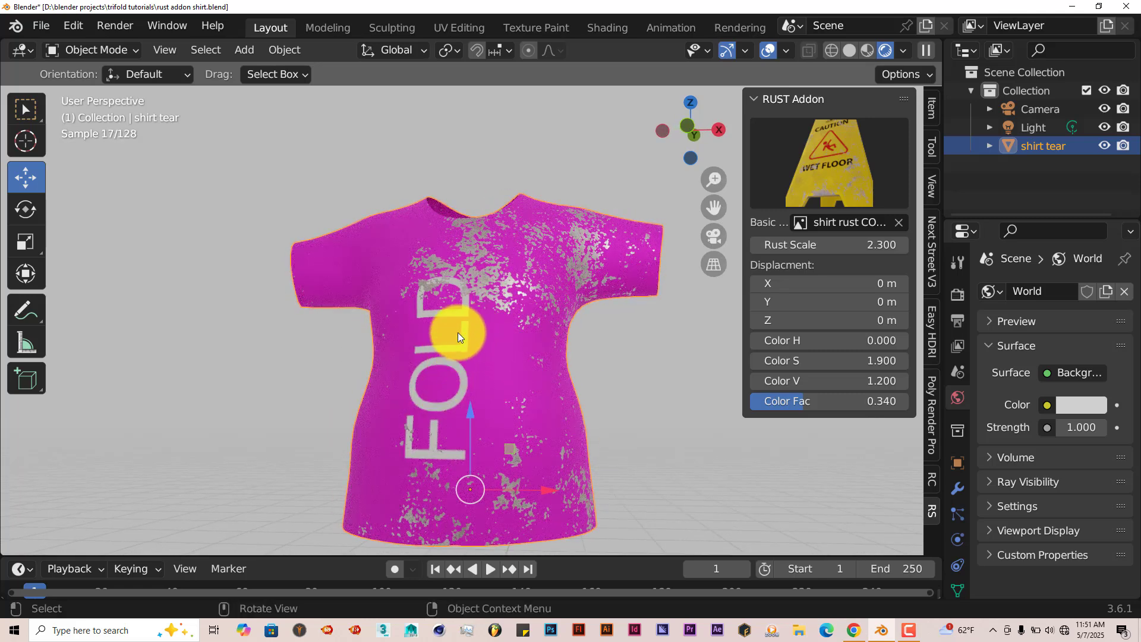
# Set the displacement of the shirt's rust to -0.8 m in X and -1.5 m in Y
pyautogui.scroll(1, 476, 401)
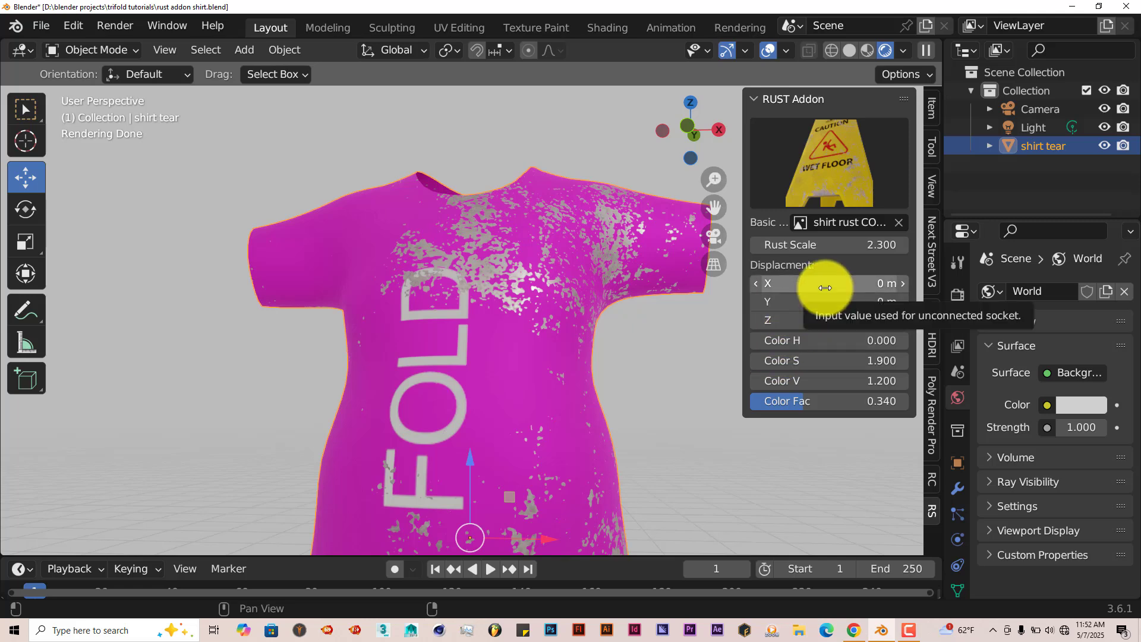
pyautogui.moveTo(825, 288); pyautogui.dragTo(536, 303)
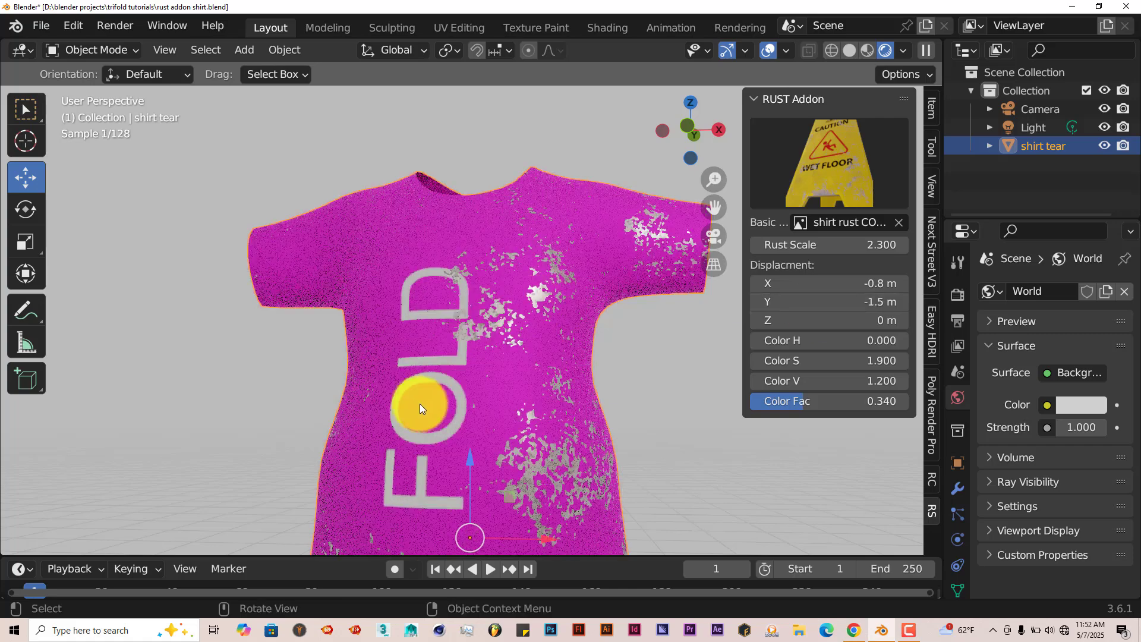
# Examine the displaced rust patches around the FOLD lettering and sleeve of the shirt from several angles
pyautogui.scroll(-1, 439, 381)
pyautogui.moveTo(461, 404); pyautogui.dragTo(474, 269, button='middle')
pyautogui.moveTo(519, 415); pyautogui.dragTo(465, 418, button='middle')
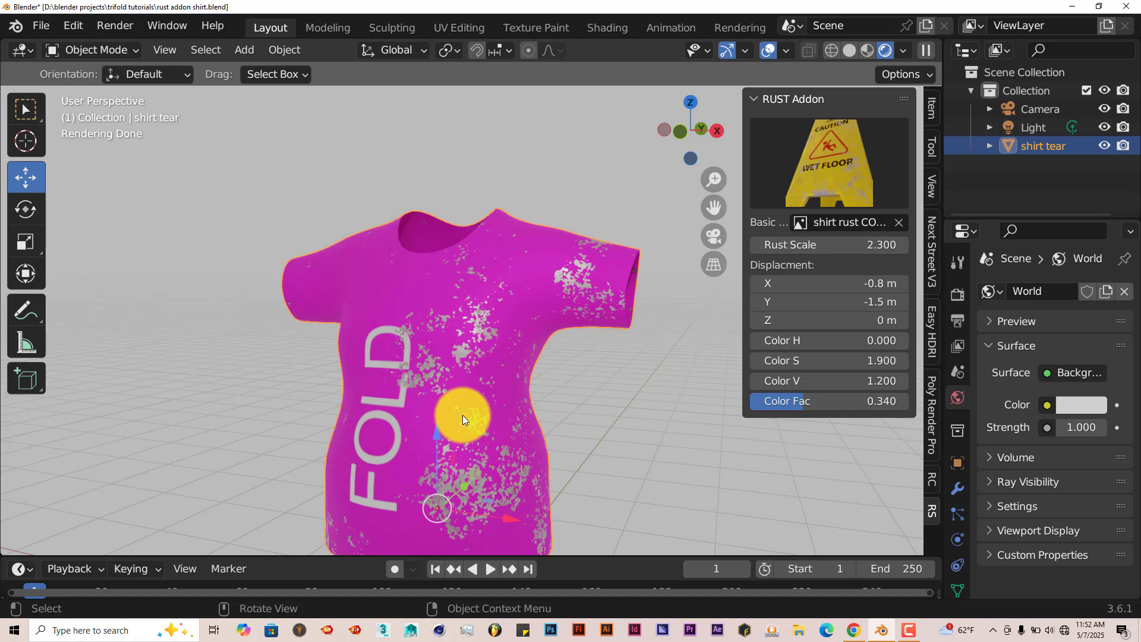
pyautogui.moveTo(516, 440); pyautogui.dragTo(552, 395, button='middle')
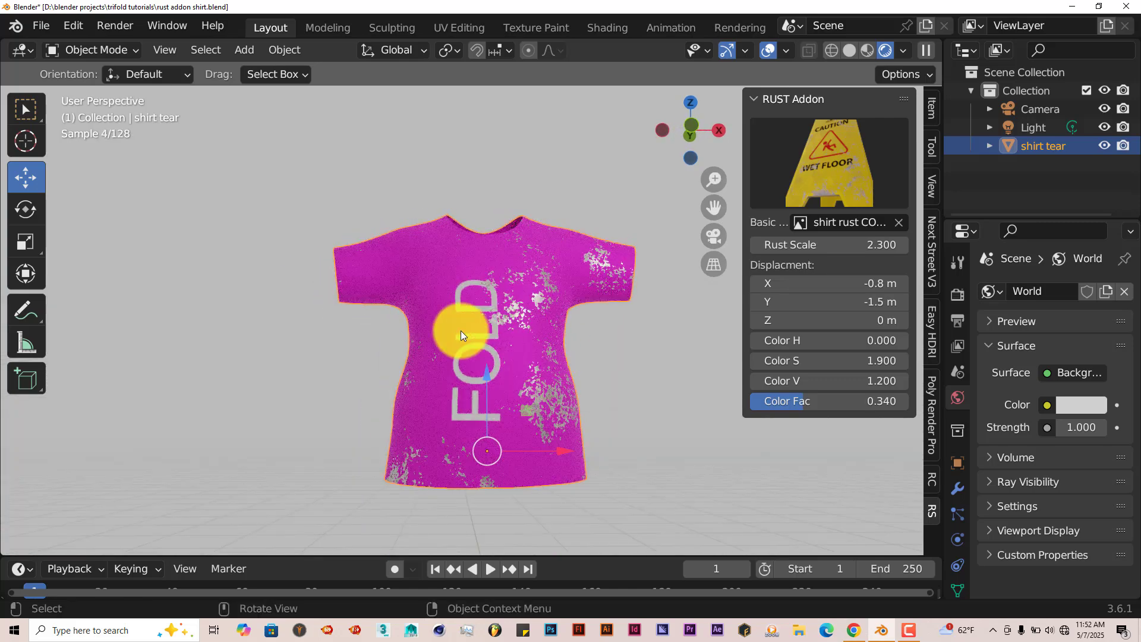
pyautogui.scroll(2, 536, 403)
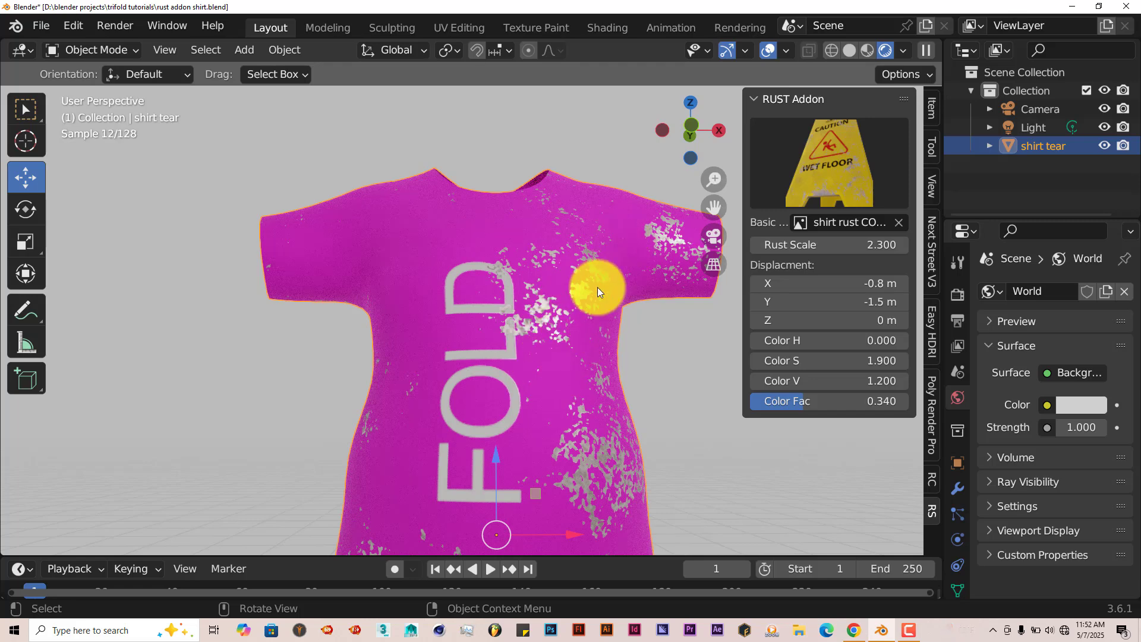
pyautogui.scroll(-2, 554, 432)
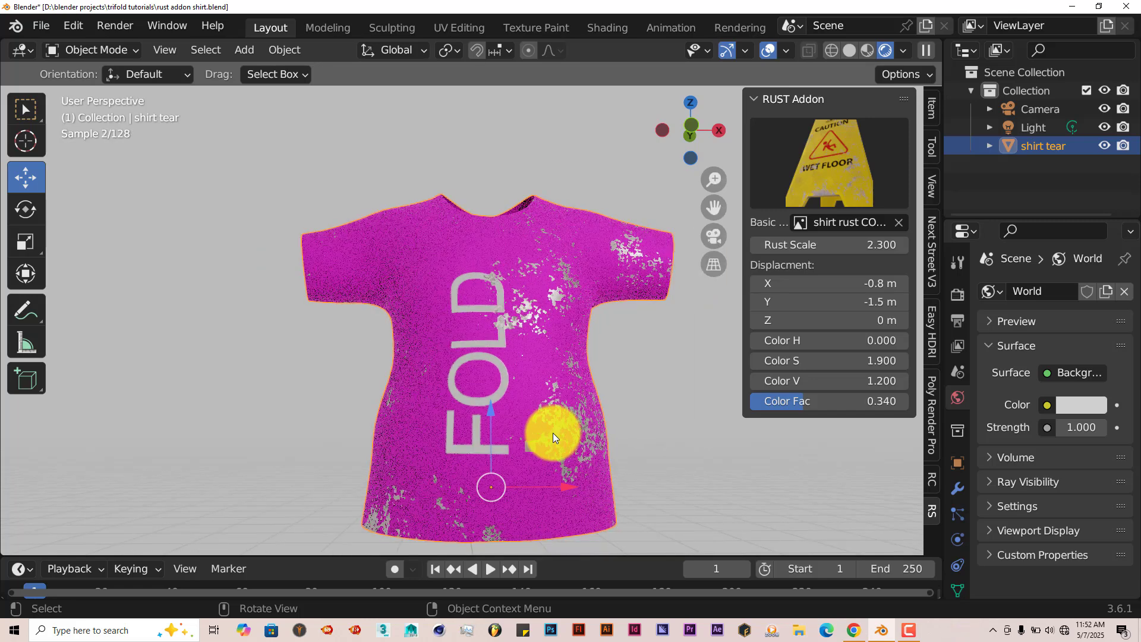
pyautogui.moveTo(553, 432)
pyautogui.mouseDown(button='middle')
pyautogui.moveTo(440, 412)
pyautogui.moveTo(476, 435)
pyautogui.moveTo(579, 438)
pyautogui.moveTo(579, 451)
pyautogui.moveTo(585, 436)
pyautogui.moveTo(543, 440)
pyautogui.mouseUp(button='middle')
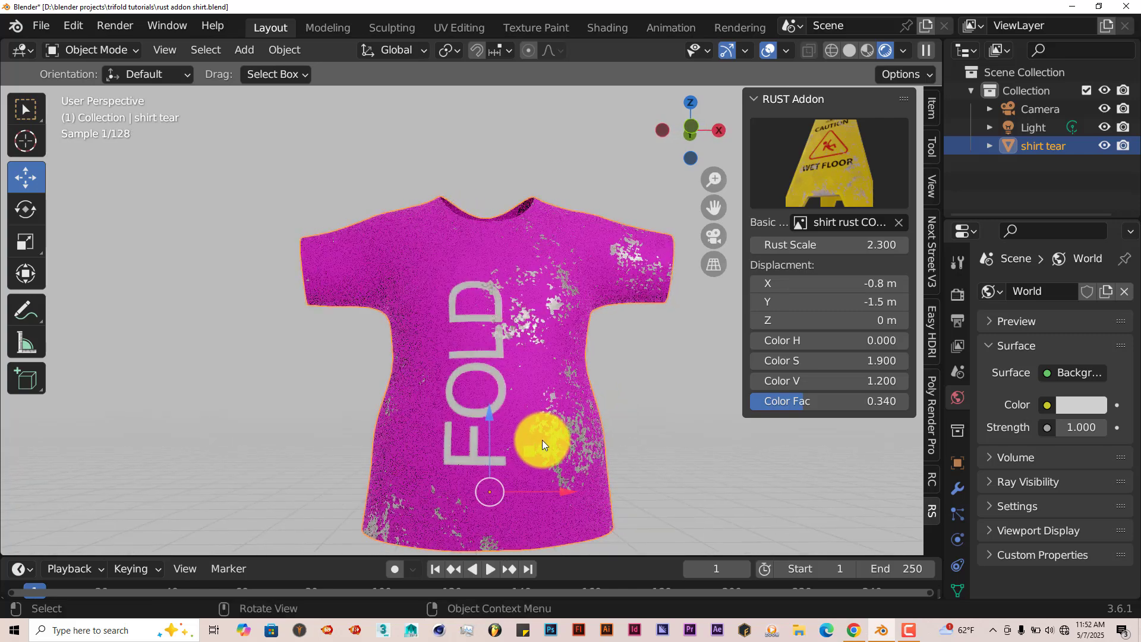